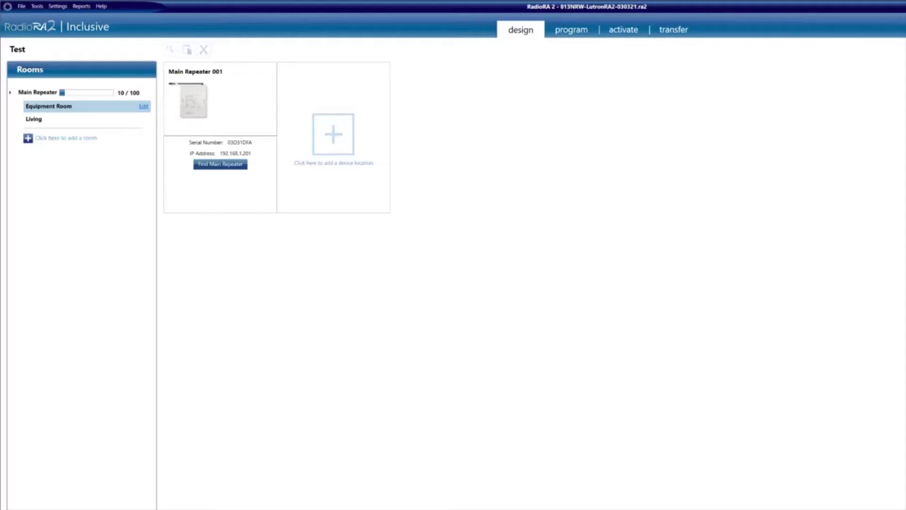
# Step: Review the LR Pico's Raise, center, Lower and Off button assignments in the programming view
pyautogui.click(571, 29)
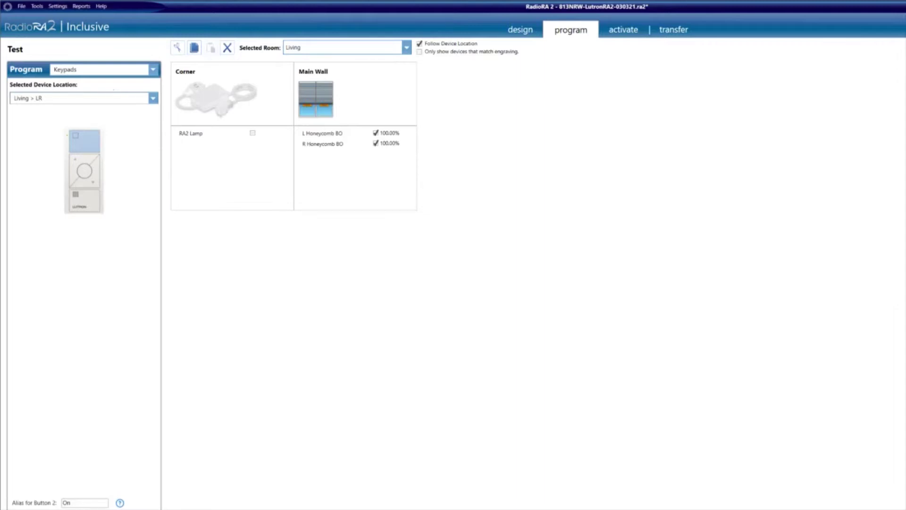
pyautogui.click(77, 161)
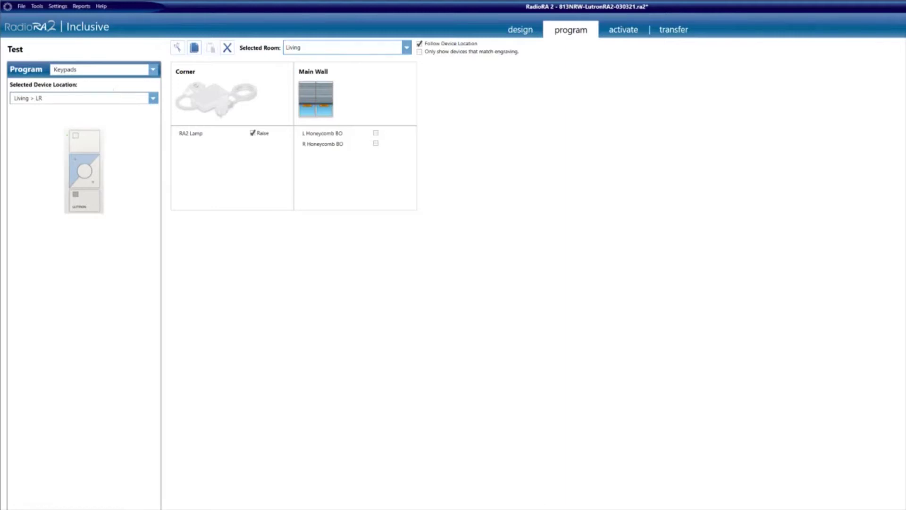
pyautogui.click(84, 171)
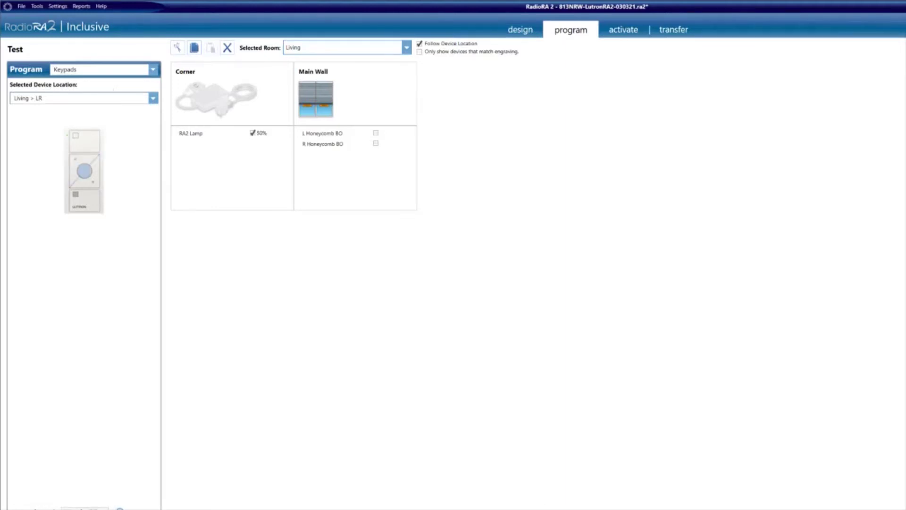
pyautogui.click(92, 180)
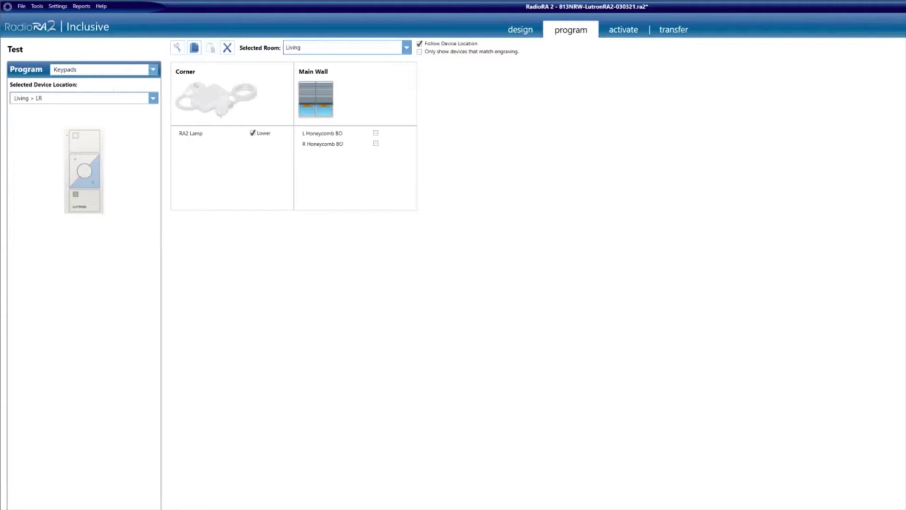
pyautogui.click(84, 201)
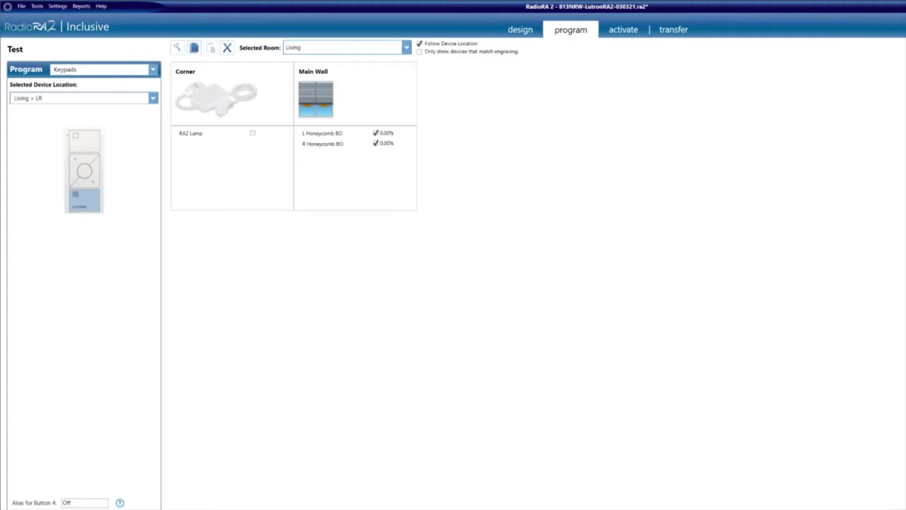
pyautogui.click(152, 98)
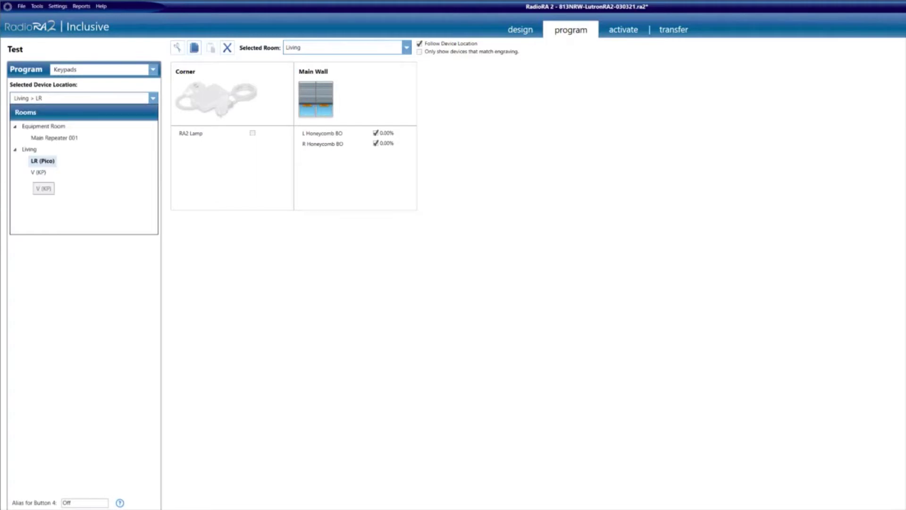
# Step: Review the Living V keypad's buttons from Shades 50% through Scene L+S 50%, then return to design
pyautogui.click(38, 173)
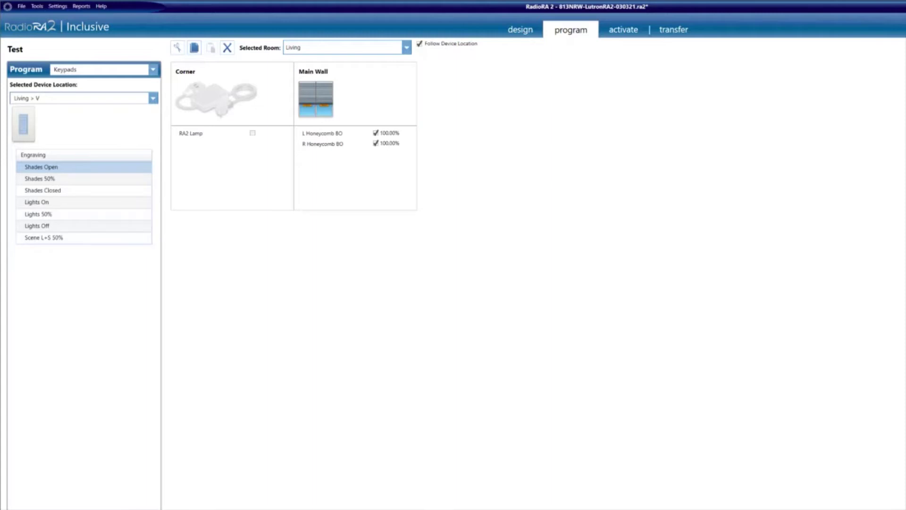
pyautogui.click(39, 179)
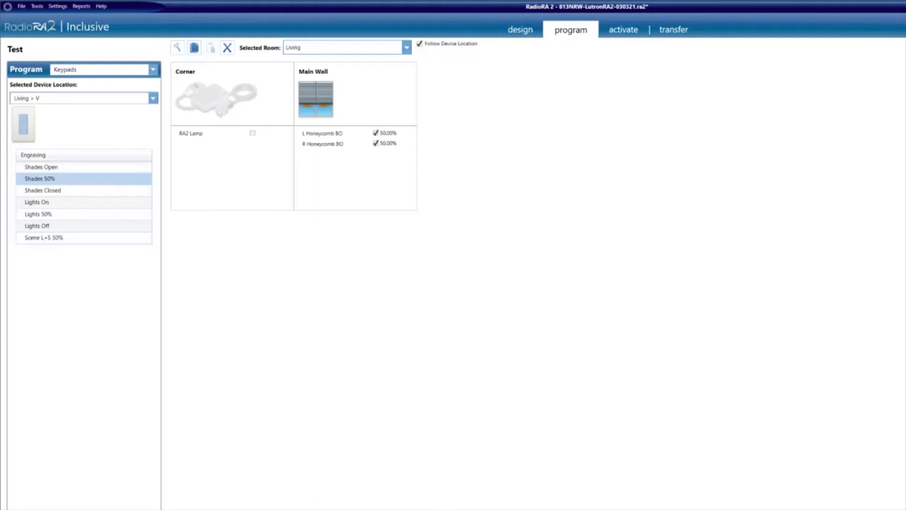
pyautogui.click(43, 190)
pyautogui.click(36, 202)
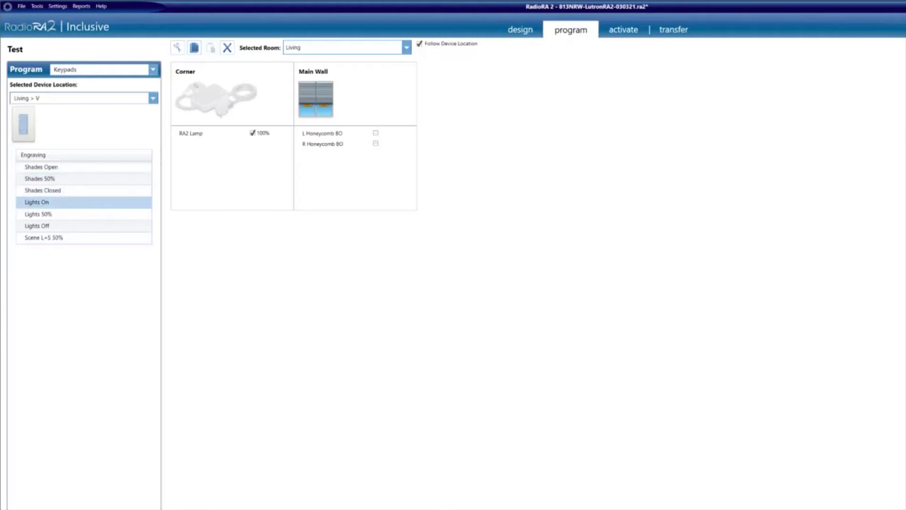
pyautogui.click(37, 214)
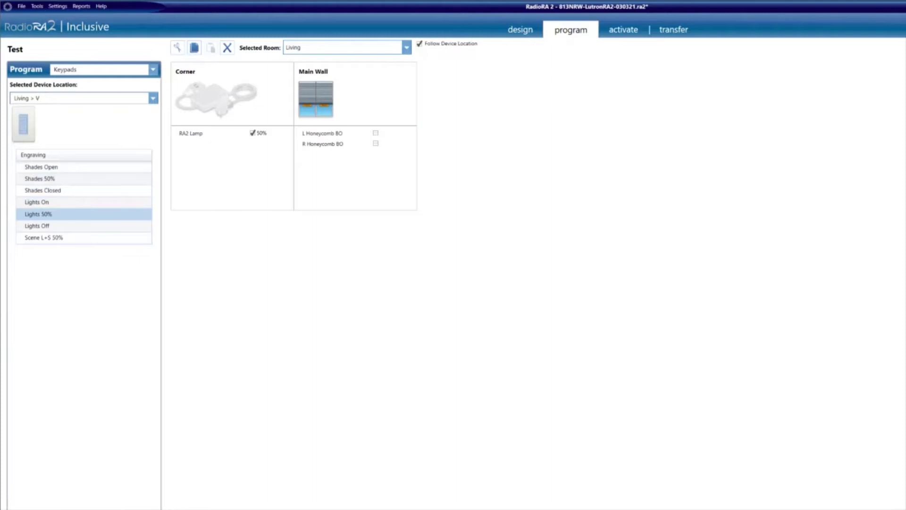
pyautogui.click(37, 226)
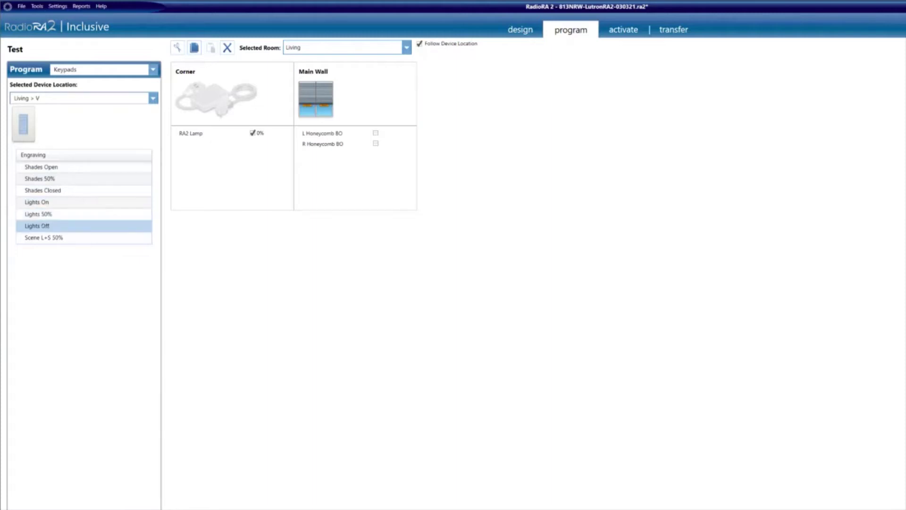
pyautogui.click(43, 238)
pyautogui.click(520, 30)
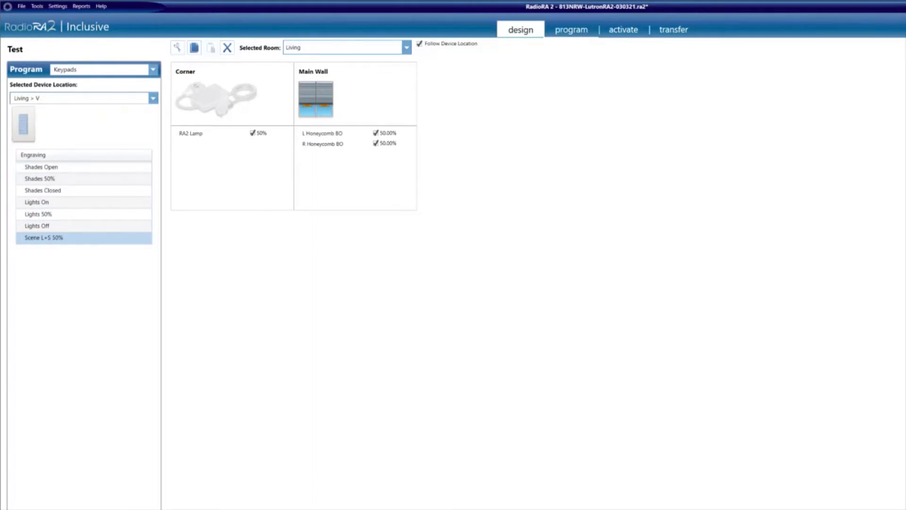
# Step: Select the Living room's V keypad location and open the Integration settings
pyautogui.click(33, 119)
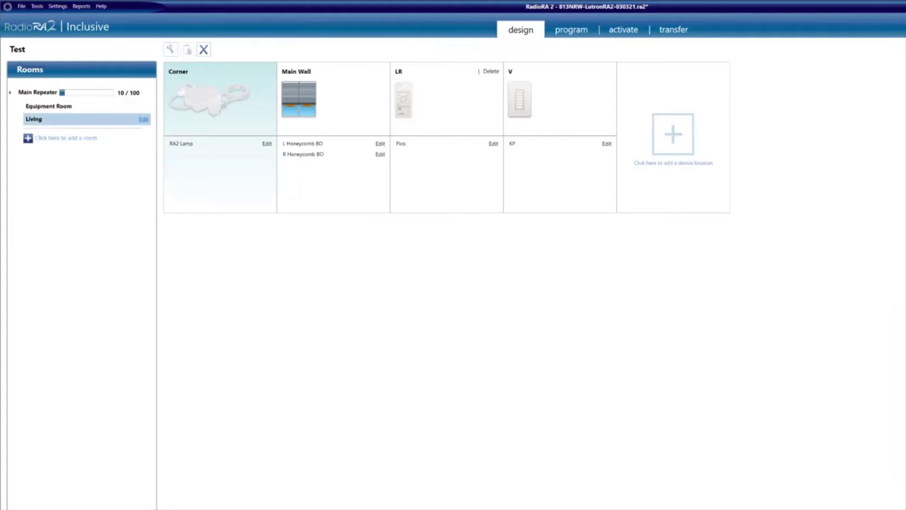
pyautogui.click(519, 99)
pyautogui.moveTo(519, 99)
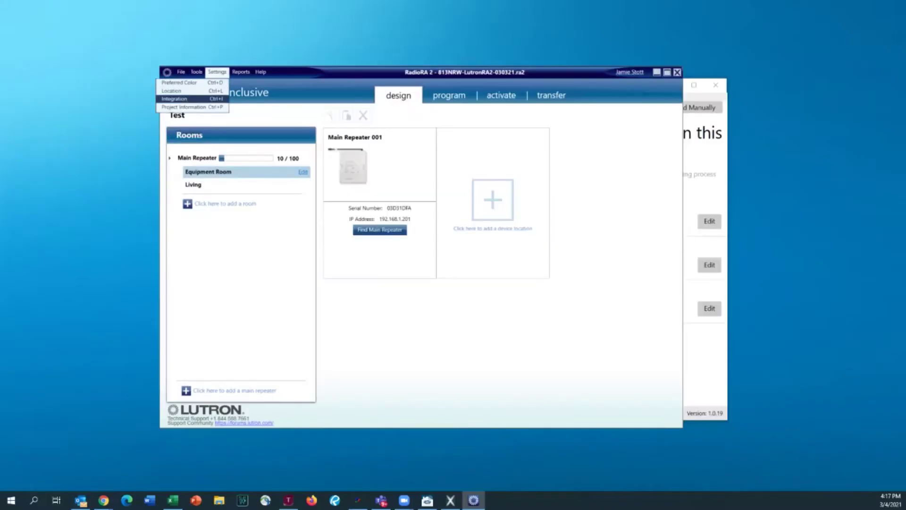
pyautogui.click(184, 99)
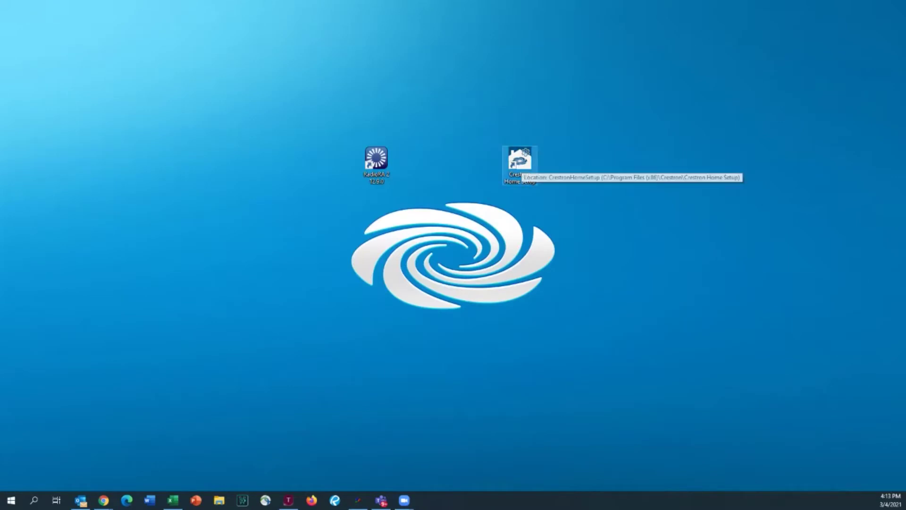
# Step: Launch Crestron Home Setup, connect to the 813 NRW home, and maximize the window
pyautogui.doubleClick(520, 160)
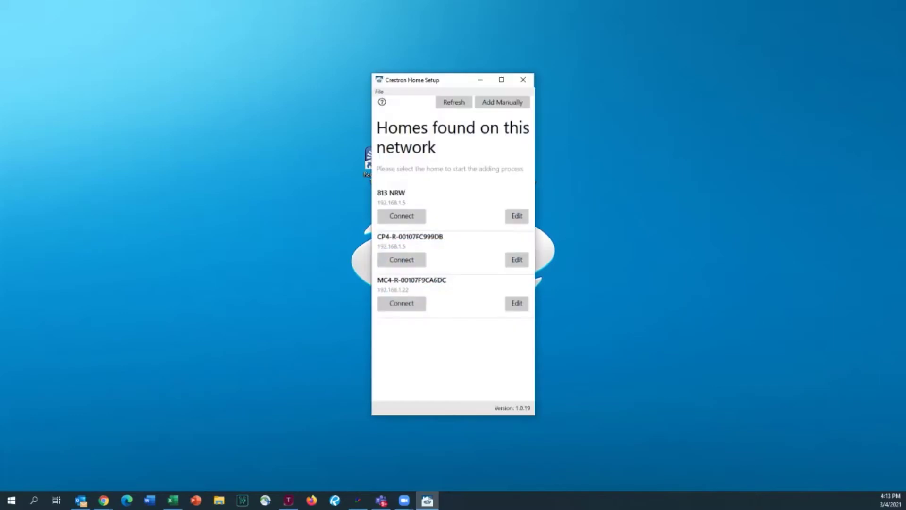
pyautogui.click(402, 216)
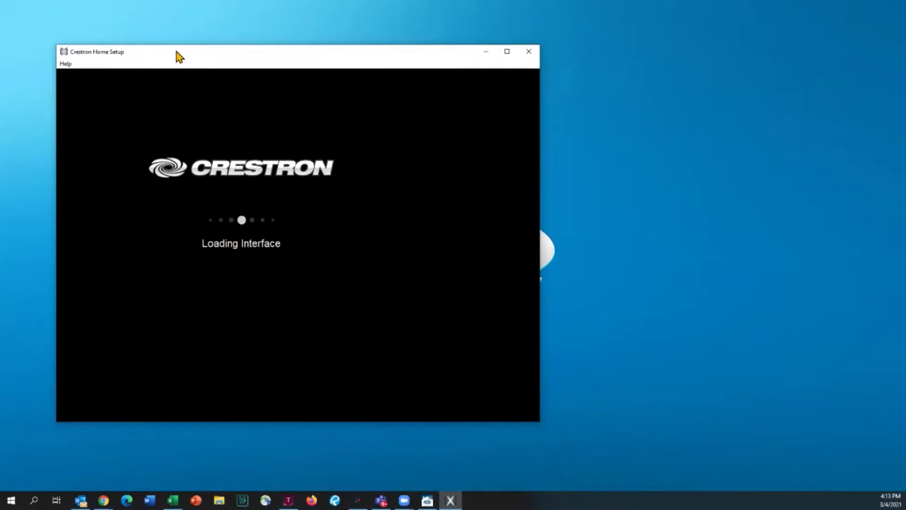
pyautogui.moveTo(176, 51); pyautogui.dragTo(187, 51)
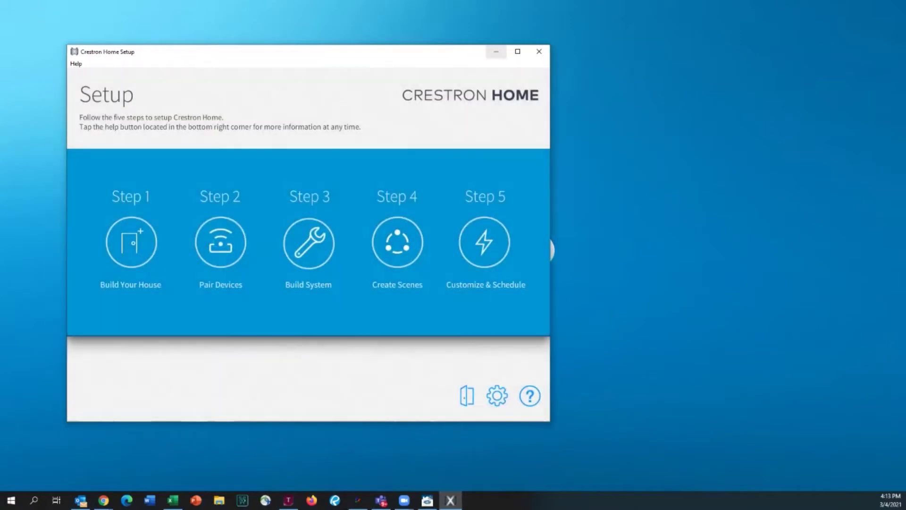
pyautogui.click(518, 51)
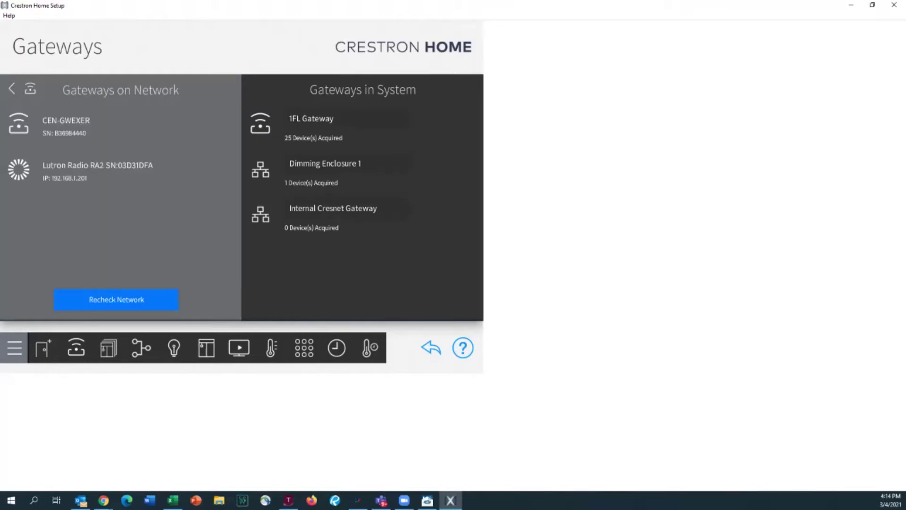
# Step: Add the Lutron Radio RA2 gateway as 'RA2 For 813NRW' with its user name and password
pyautogui.click(98, 170)
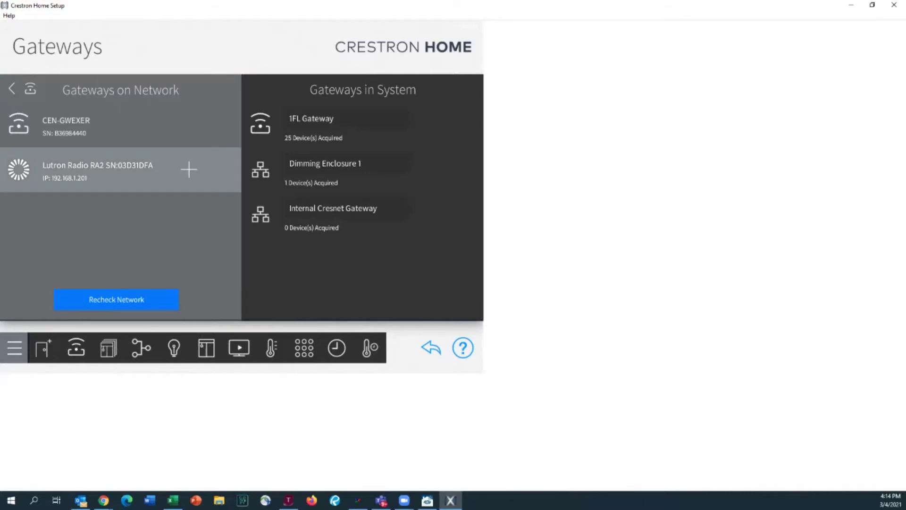
pyautogui.click(189, 169)
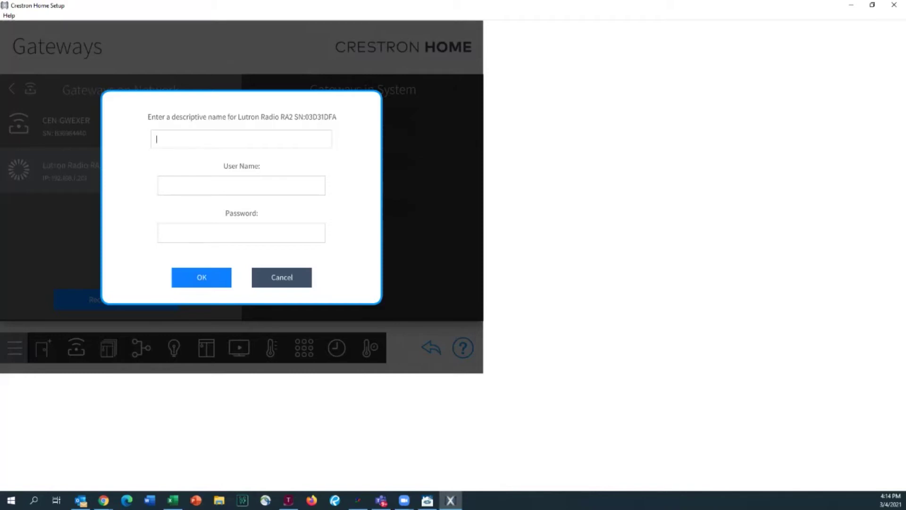
pyautogui.write('RA@')
pyautogui.press('BackSpace')
pyautogui.write('2 For 813NRW')
pyautogui.write('admi********')
pyautogui.press('Return')
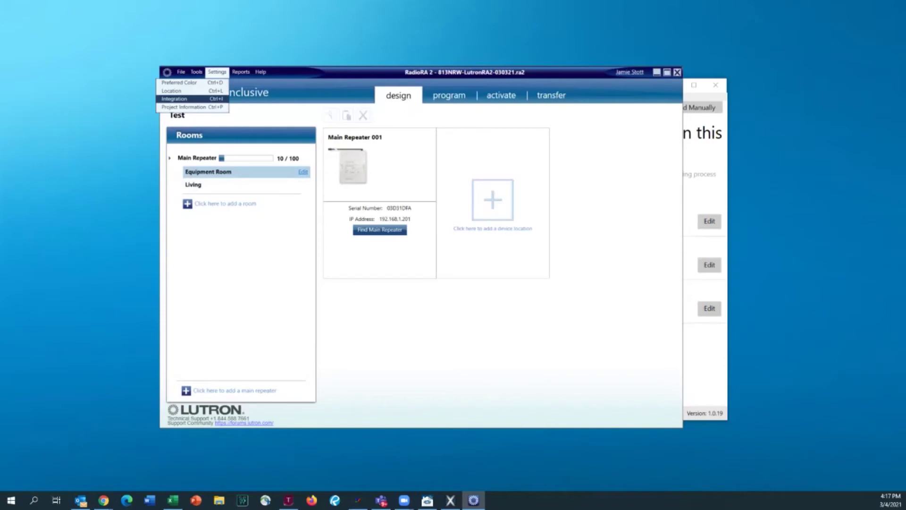
# Step: Open the RadioRA 2 Integration settings
pyautogui.click(184, 99)
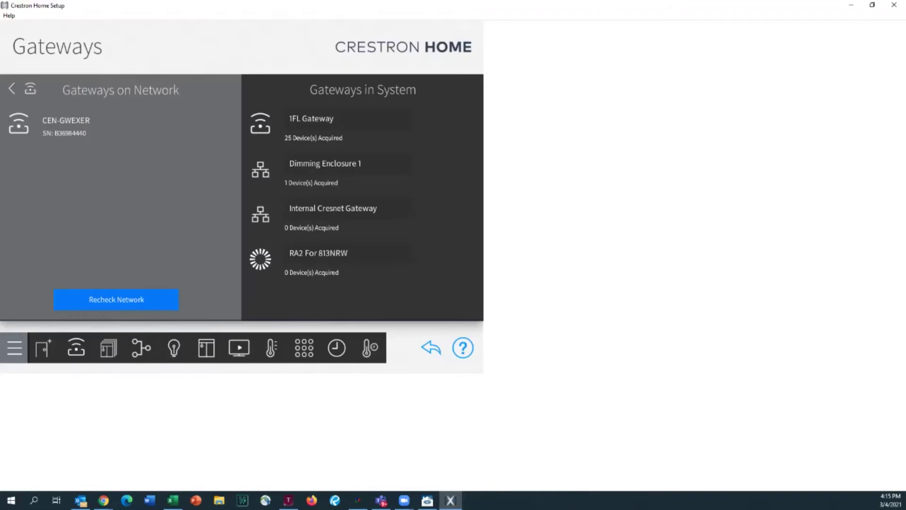
# Step: Replace the RA2 For 813NRW gateway's control user name and password and apply them
pyautogui.click(362, 259)
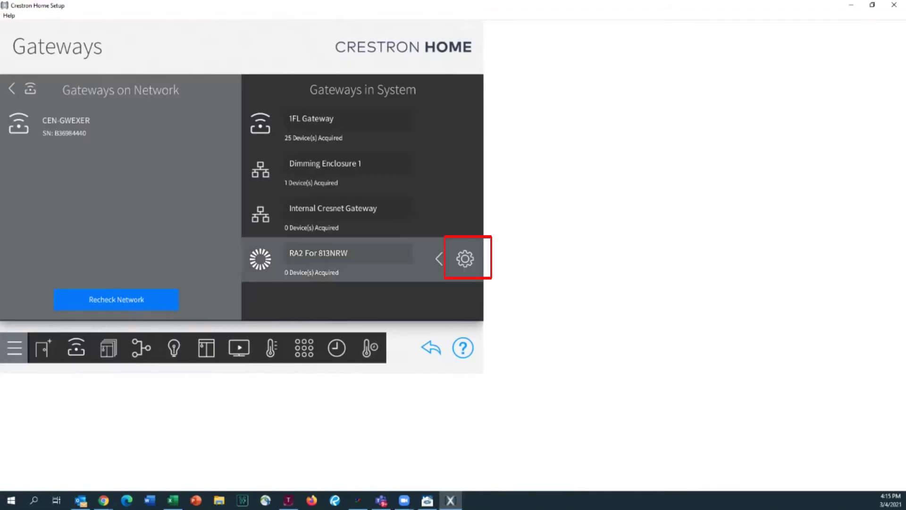
pyautogui.click(465, 258)
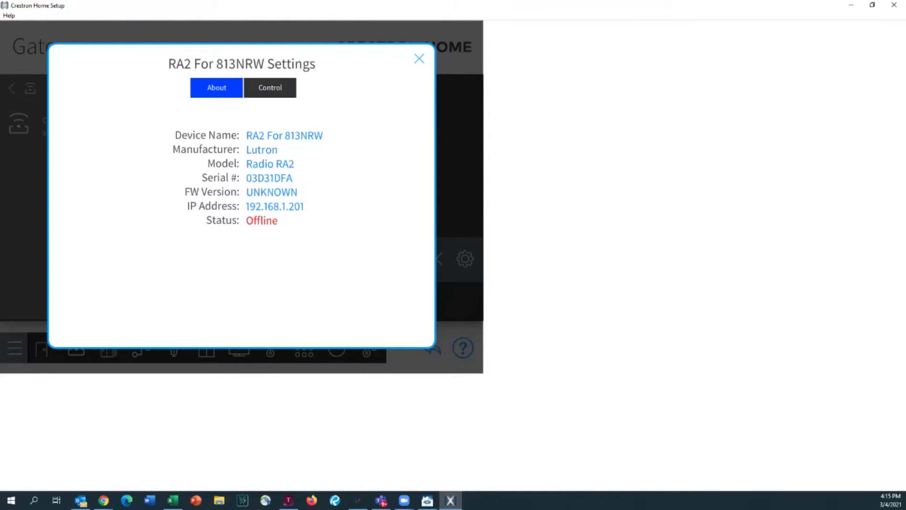
pyautogui.click(270, 88)
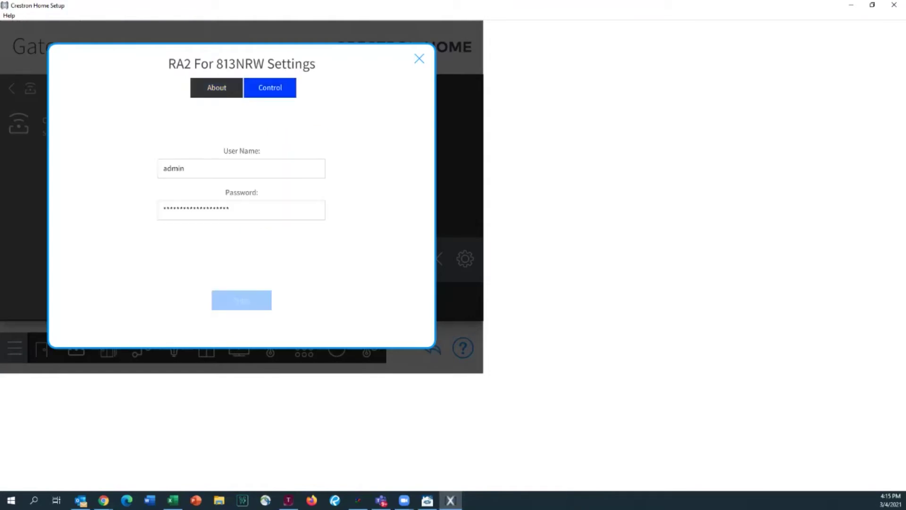
pyautogui.hotkey('ctrl', 'a')
pyautogui.write('813NR')
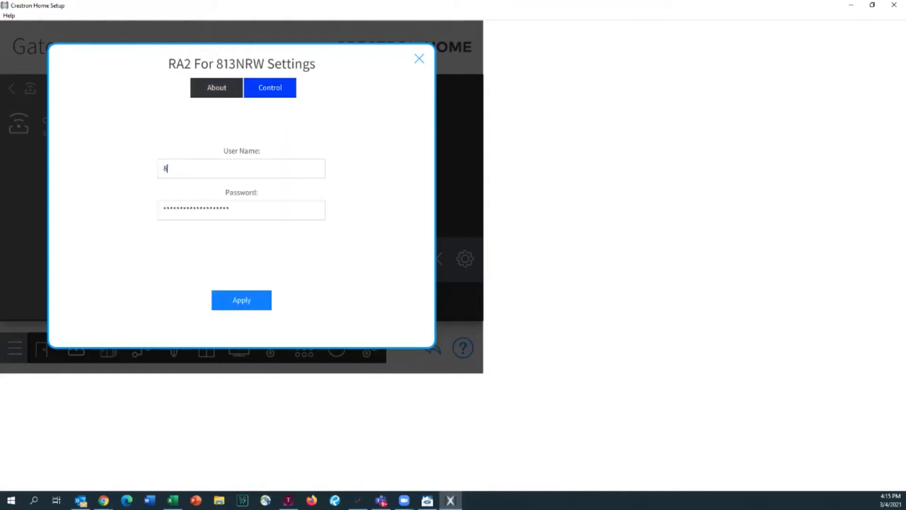
pyautogui.write('WRA2REP')
pyautogui.press('Tab')
pyautogui.write('****')
pyautogui.press('Return')
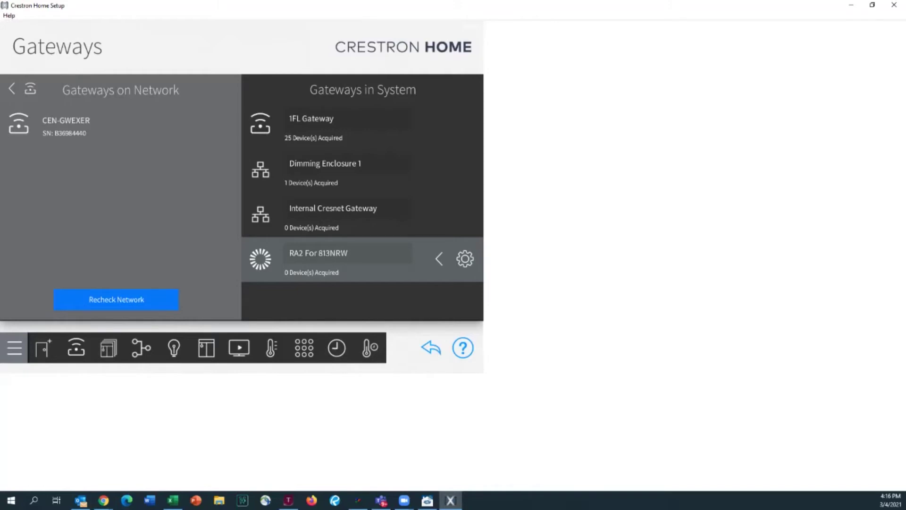
pyautogui.click(76, 348)
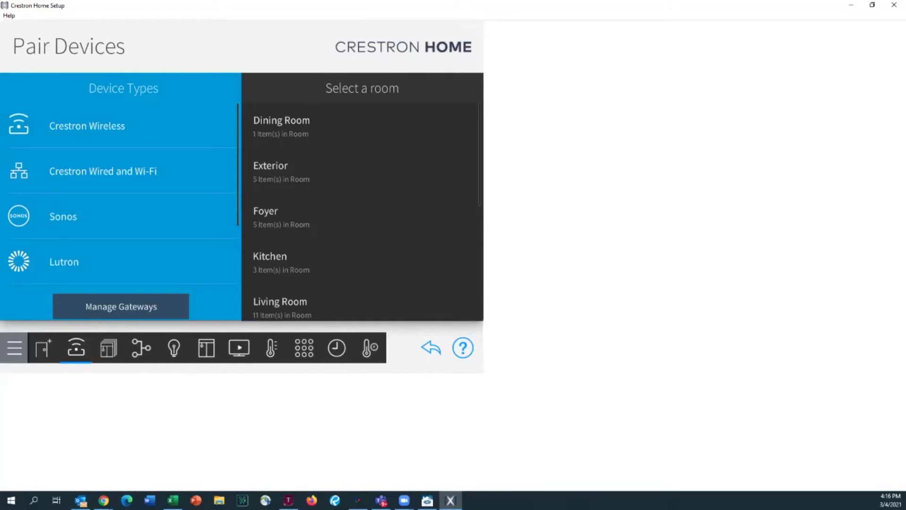
# Step: Pair the Lutron Test project's Living area devices into the Living Room
pyautogui.click(280, 307)
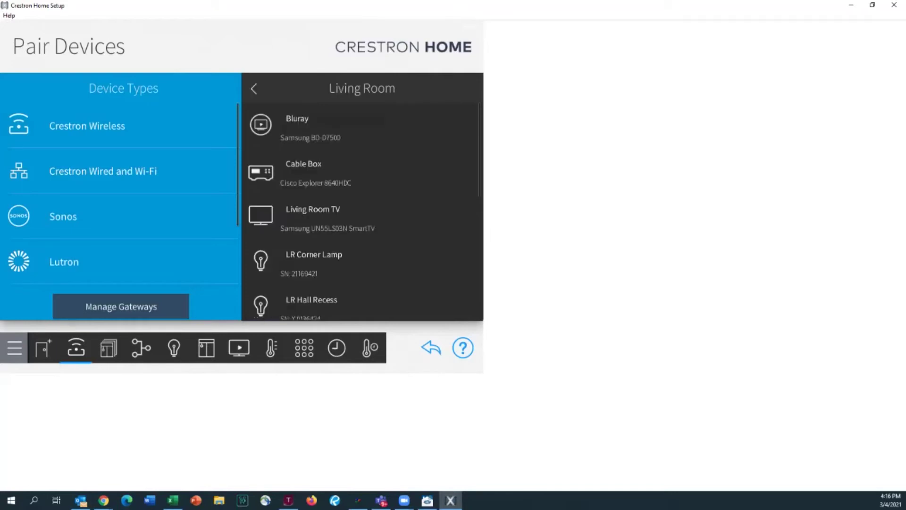
pyautogui.click(64, 262)
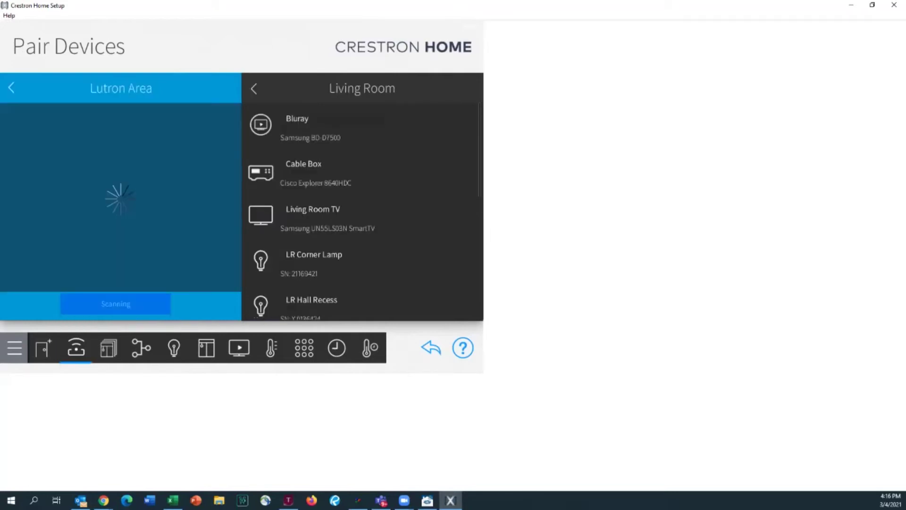
pyautogui.click(54, 126)
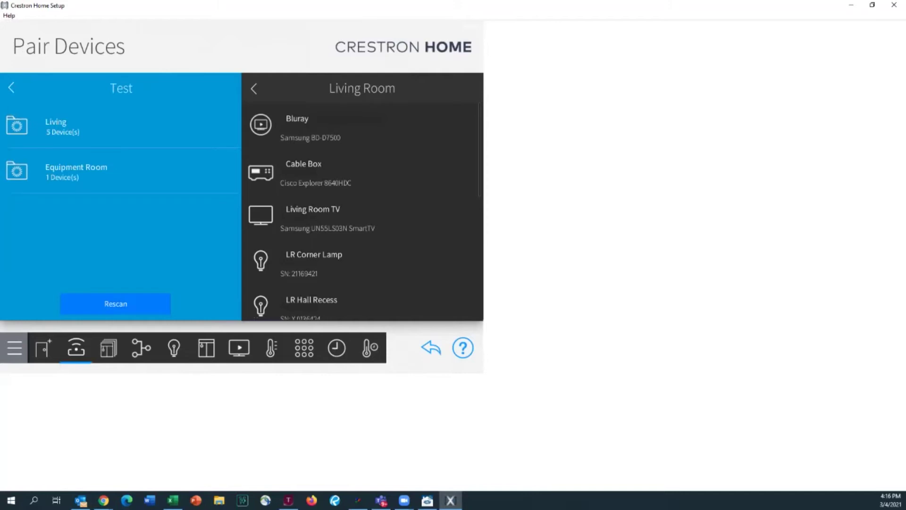
pyautogui.click(63, 127)
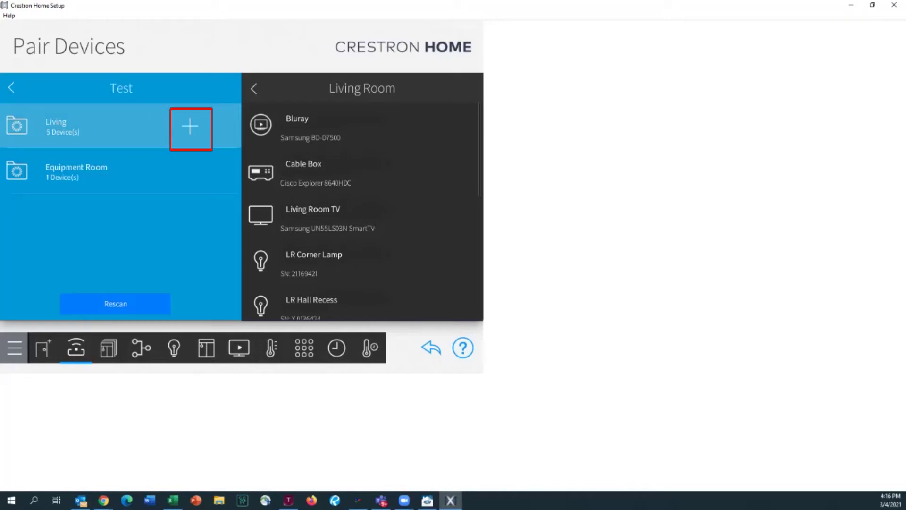
pyautogui.click(191, 126)
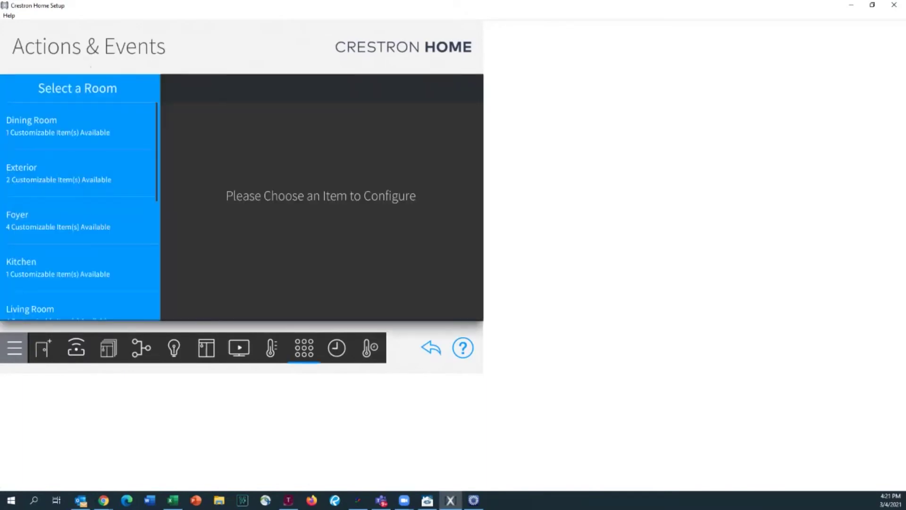
# Step: Create a Whole House quick action named 'Lutron Shades Down'
pyautogui.scroll(-5, 80, 211)
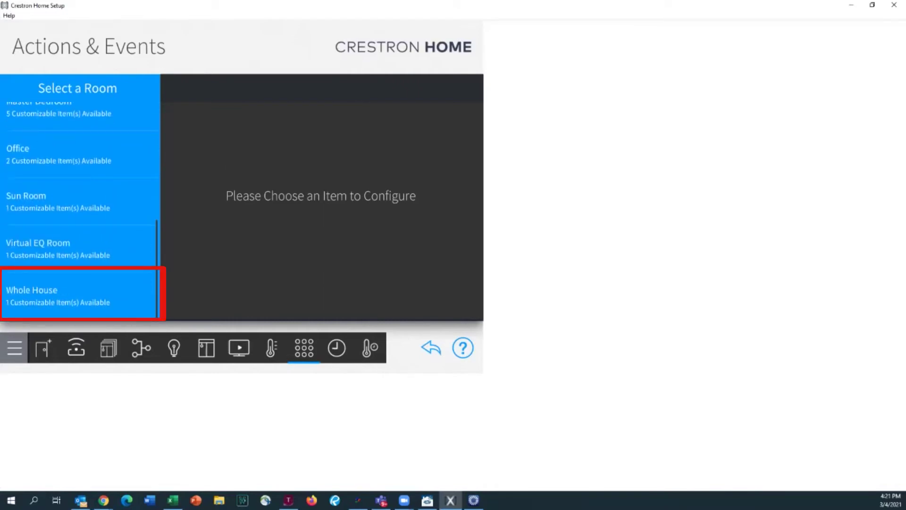
pyautogui.click(80, 295)
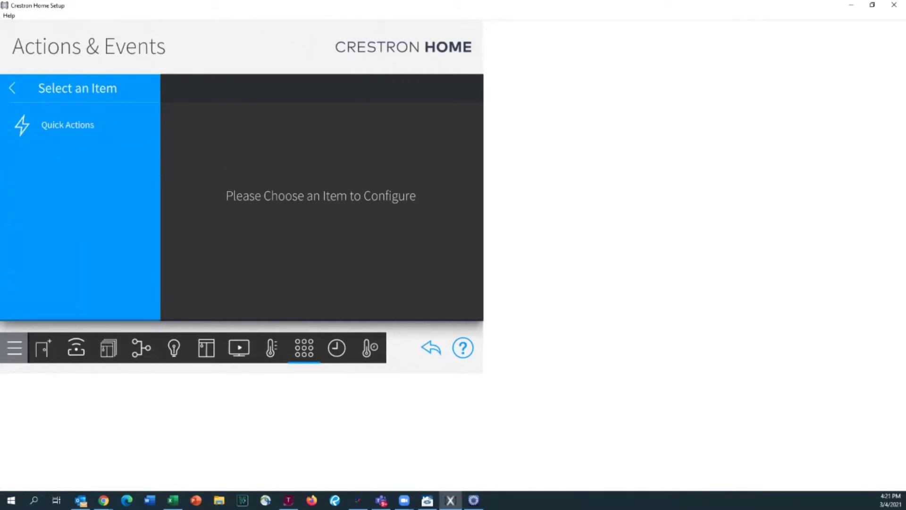
pyautogui.click(79, 124)
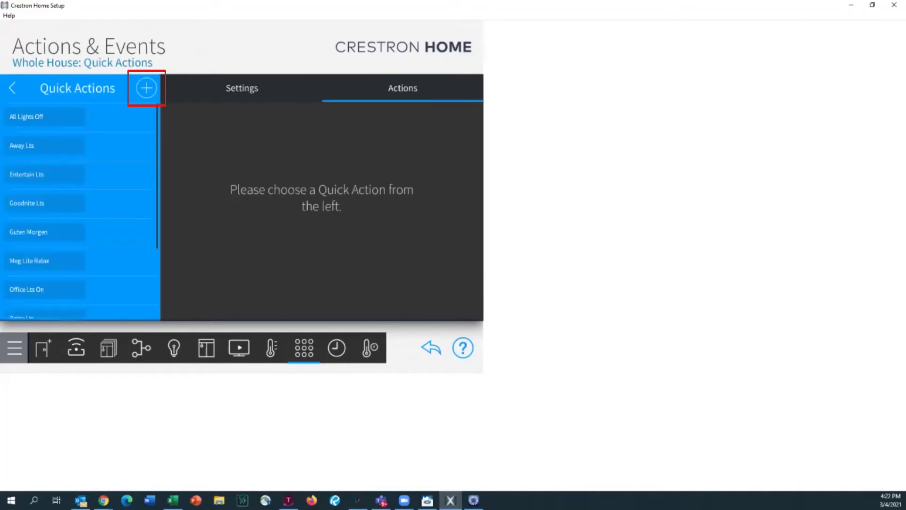
pyautogui.click(147, 88)
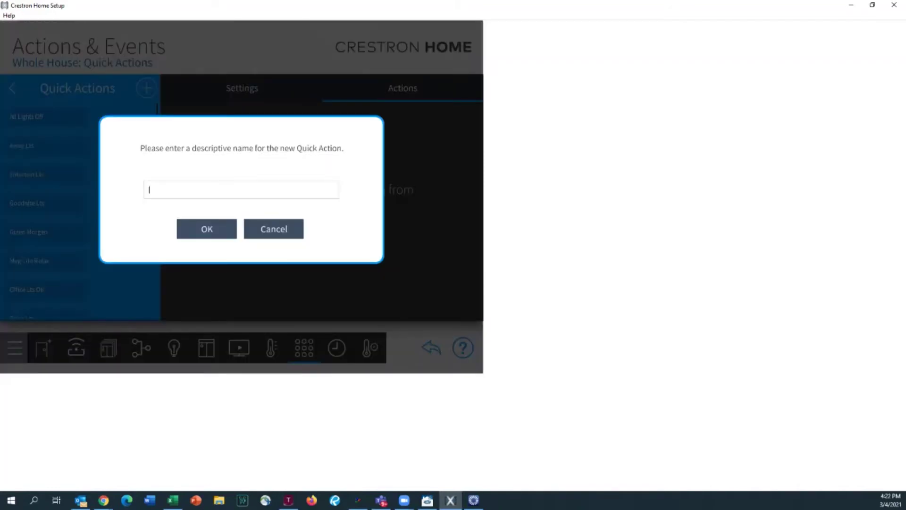
pyautogui.write('Lutron Shades')
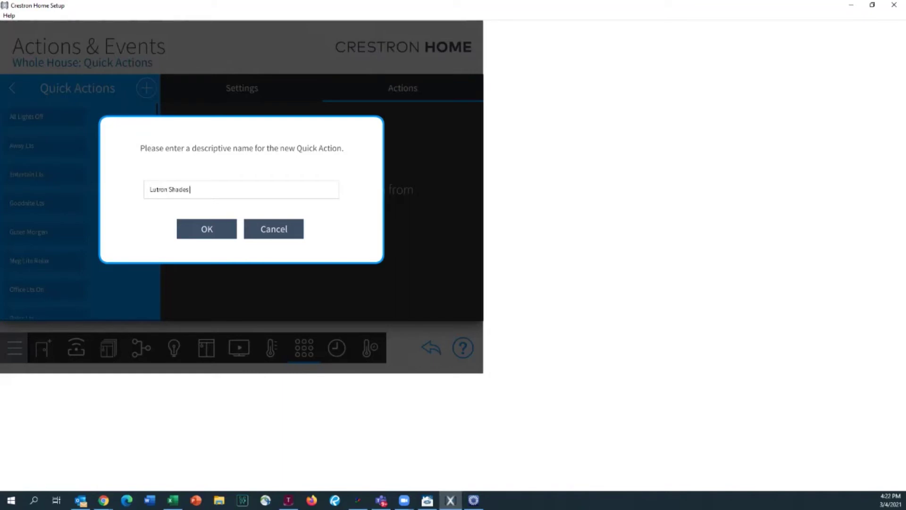
pyautogui.write(' Down')
pyautogui.press('Return')
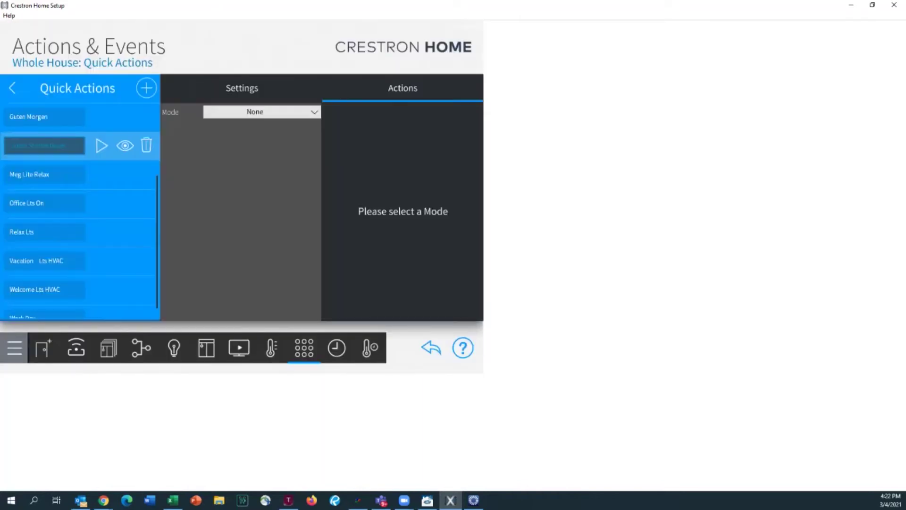
# Step: Set its mode to Scene and choose the Living Room's V - KP - Shades Closed scene
pyautogui.click(261, 112)
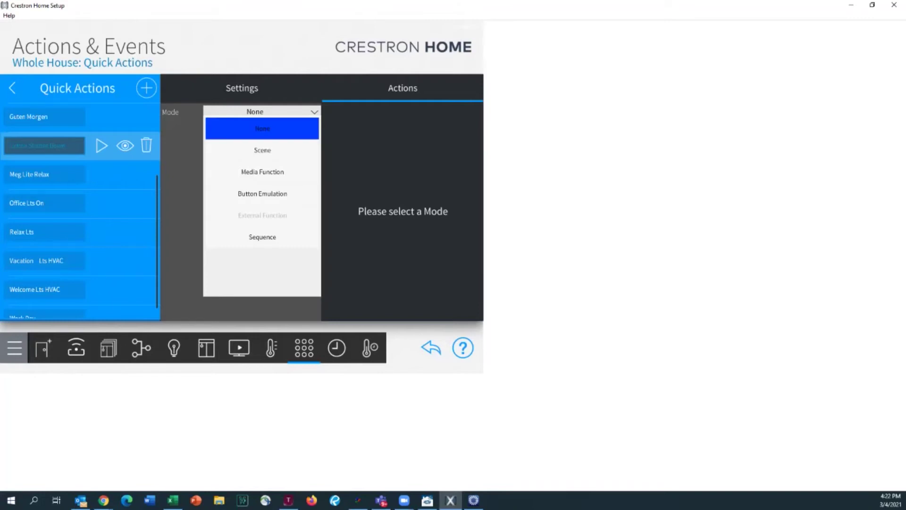
pyautogui.click(263, 150)
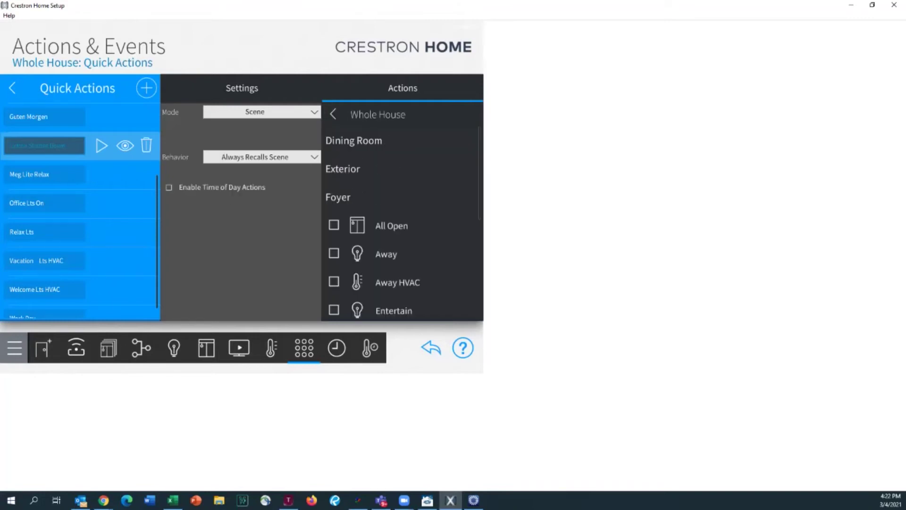
pyautogui.click(352, 253)
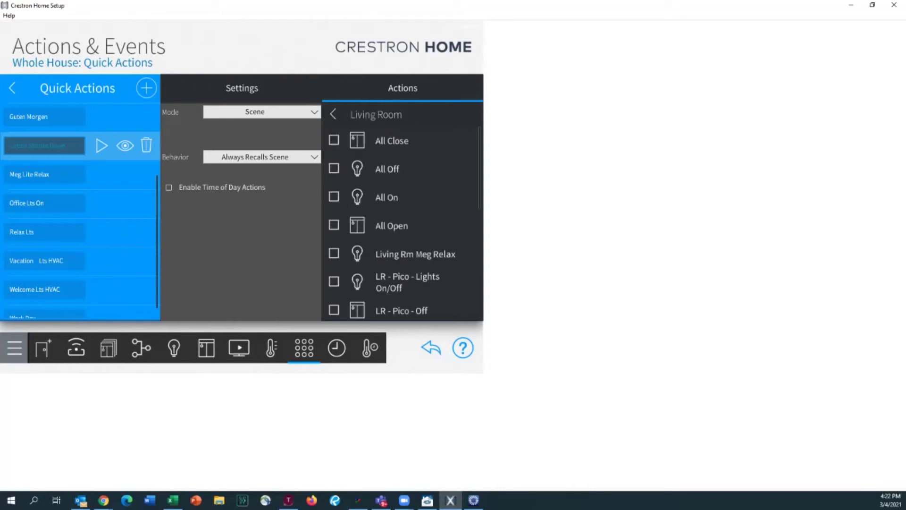
pyautogui.scroll(-6, 401, 222)
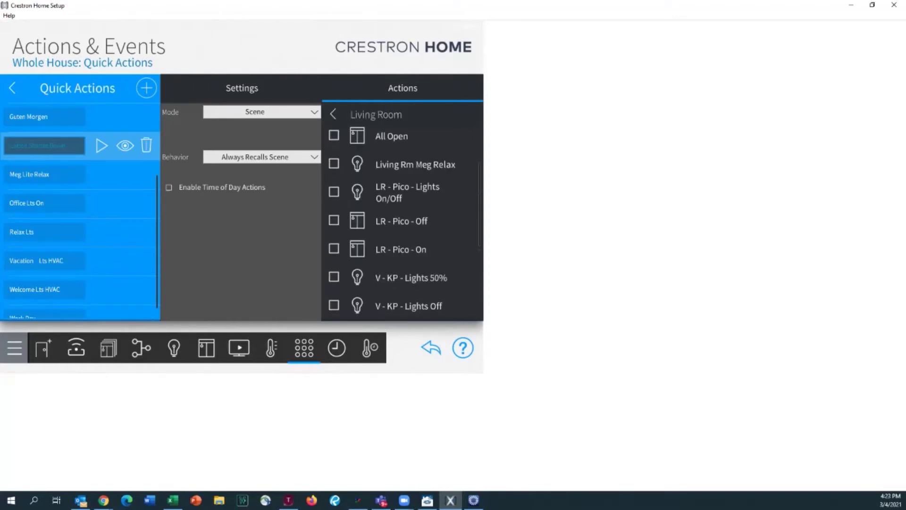
pyautogui.scroll(-2, 401, 221)
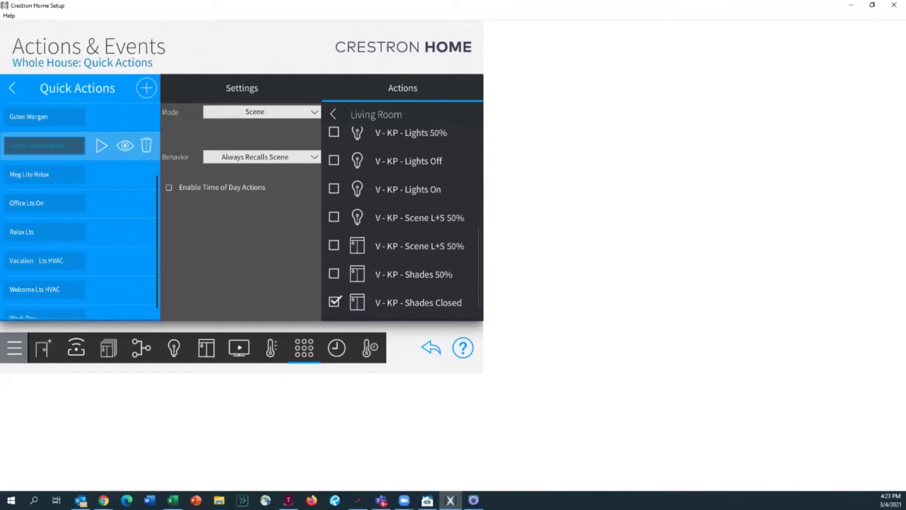
pyautogui.click(147, 88)
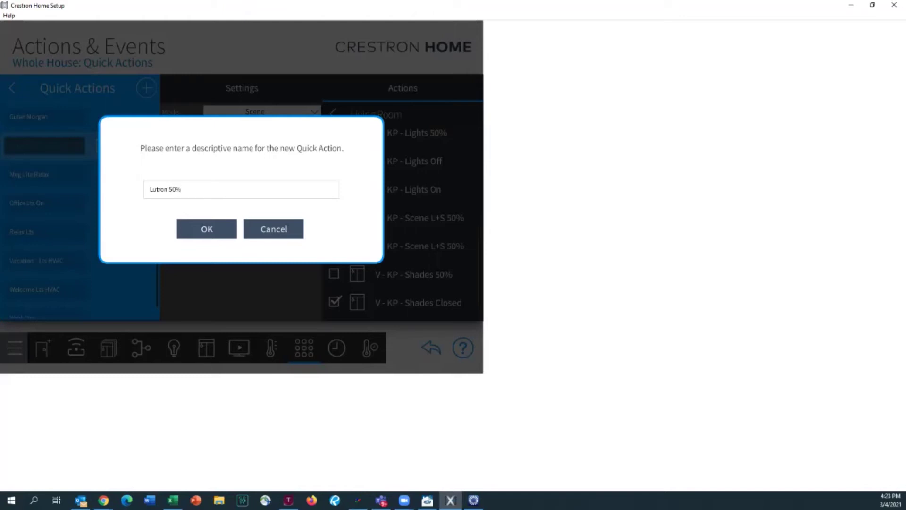
# Step: Name the quick action 'Lutron 50%' and have it recall the Living Room's V - KP - Scene L+S 50% scene
pyautogui.press('Return')
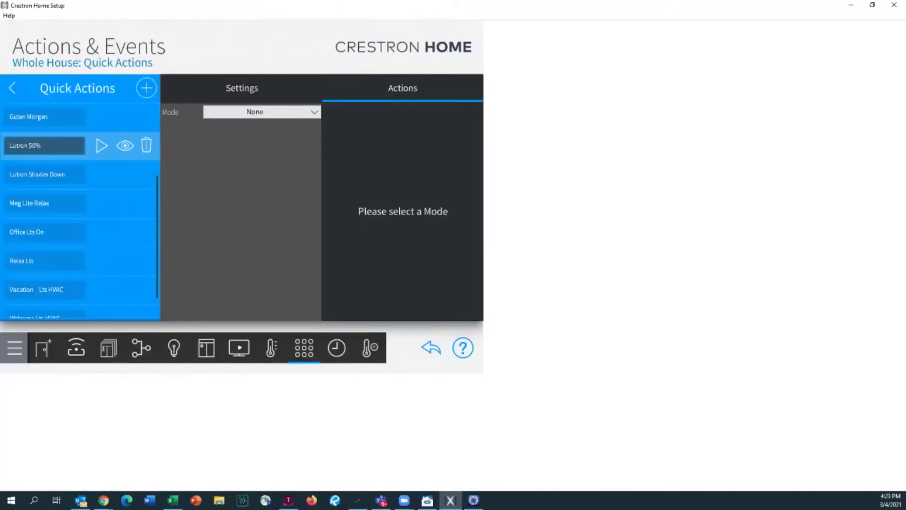
pyautogui.click(261, 111)
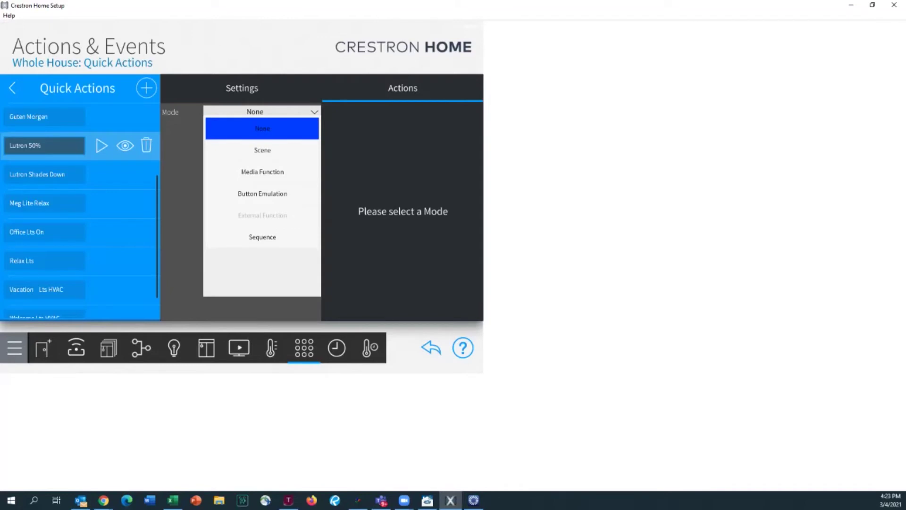
pyautogui.click(262, 150)
pyautogui.click(333, 114)
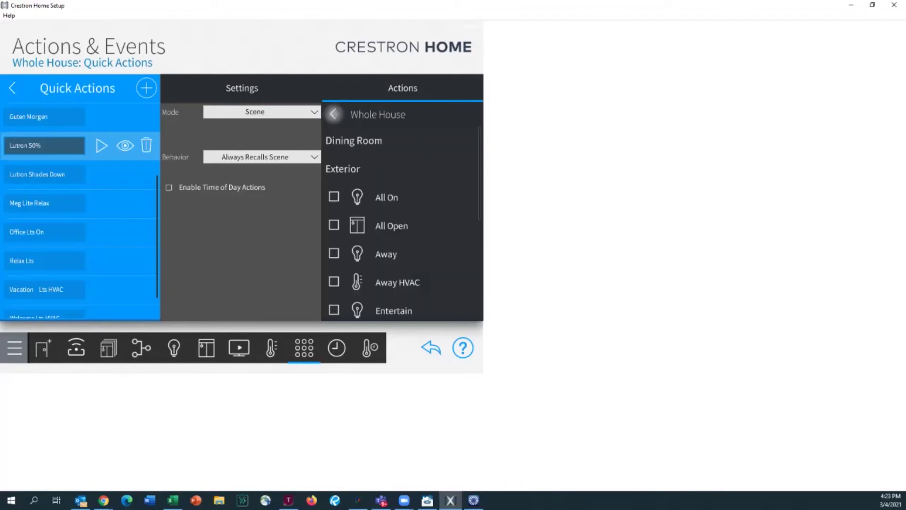
pyautogui.click(352, 254)
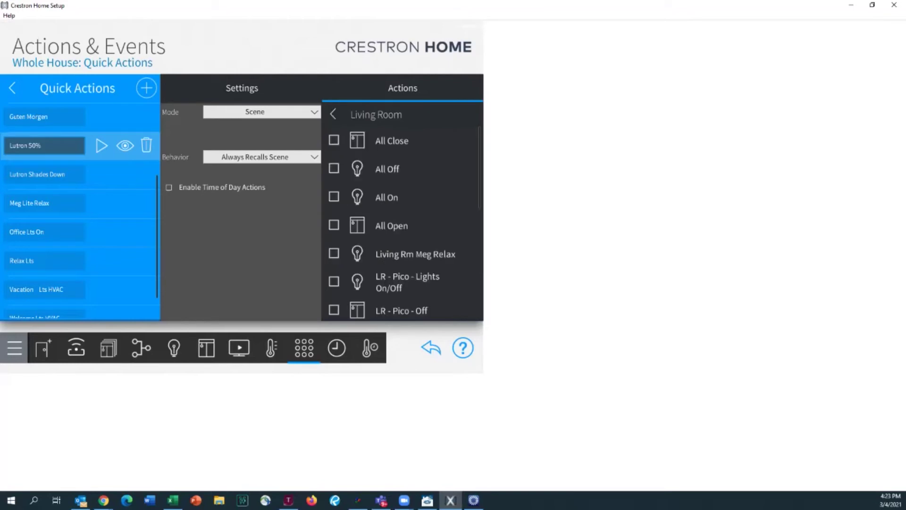
pyautogui.scroll(-5, 396, 222)
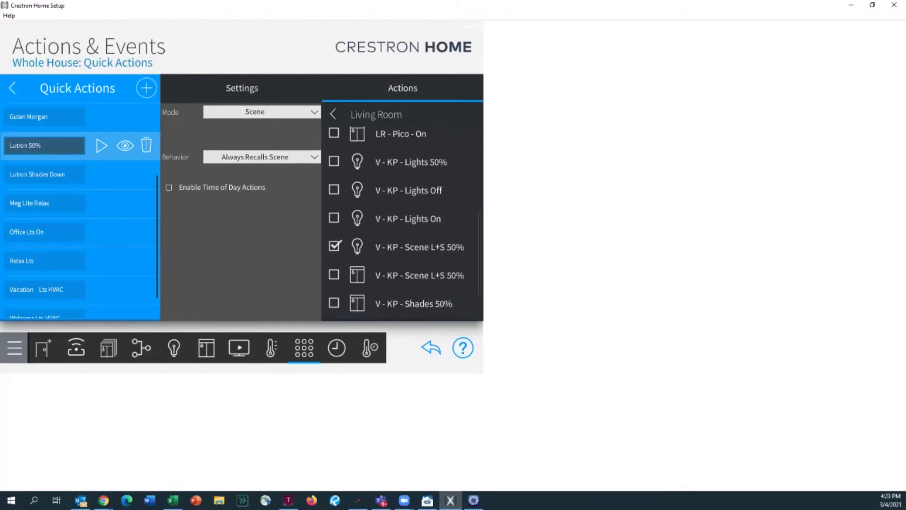
pyautogui.click(146, 87)
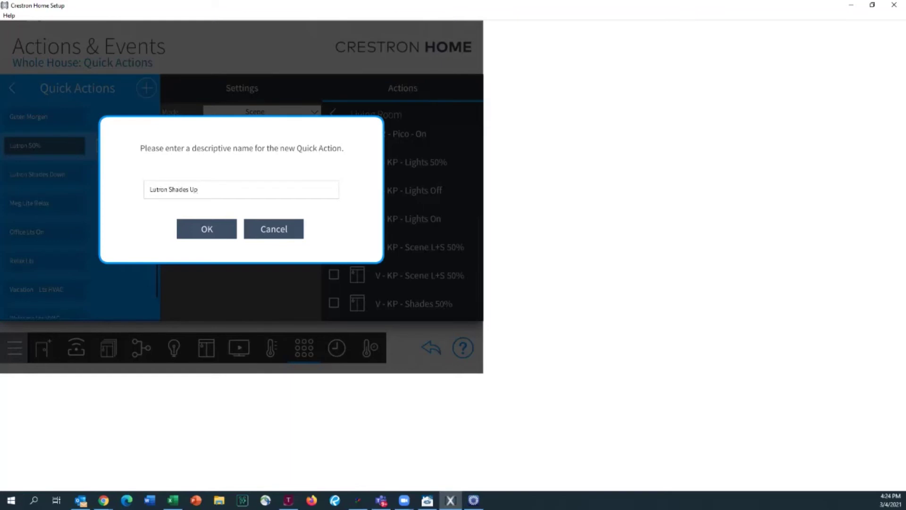
# Step: Name the quick action Lutron Shades Up and make it recall the Living Room scene V - KP - Shades Open
pyautogui.press('Return')
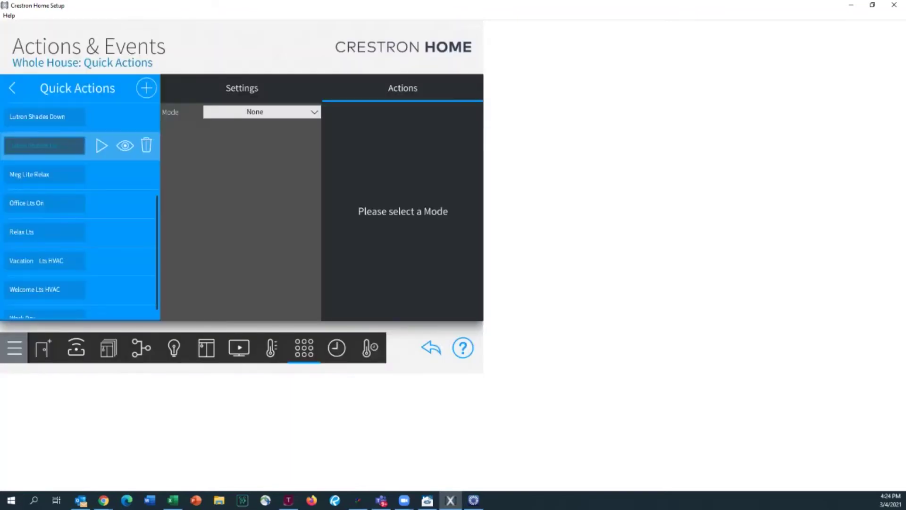
pyautogui.click(261, 112)
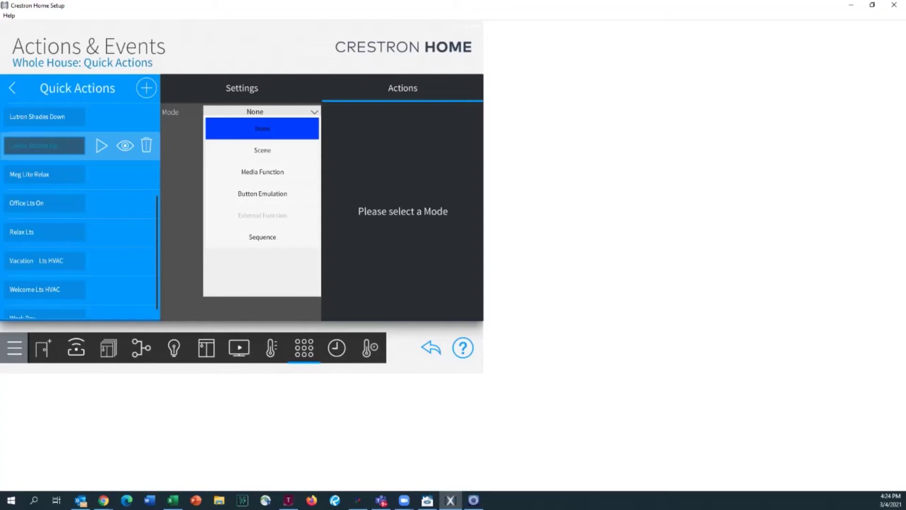
pyautogui.click(262, 150)
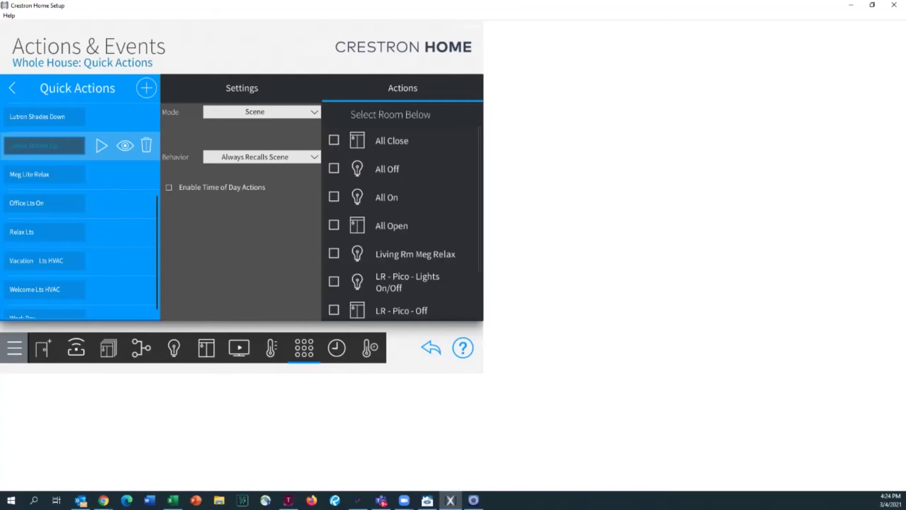
pyautogui.scroll(-5, 403, 222)
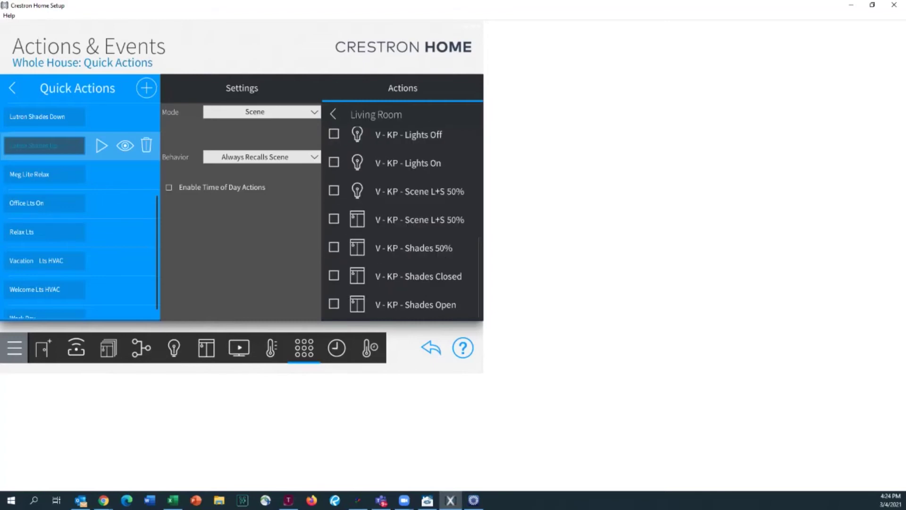
pyautogui.click(334, 304)
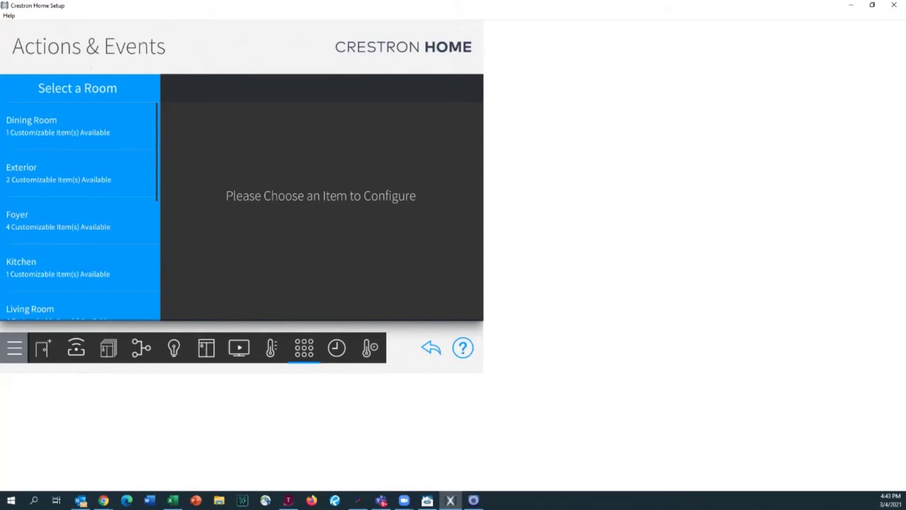
# Step: Set the LR Recess Dimmer SHADES button to Shade Load with press-and-hold, controlling L and R Honeycomb BO
pyautogui.click(78, 219)
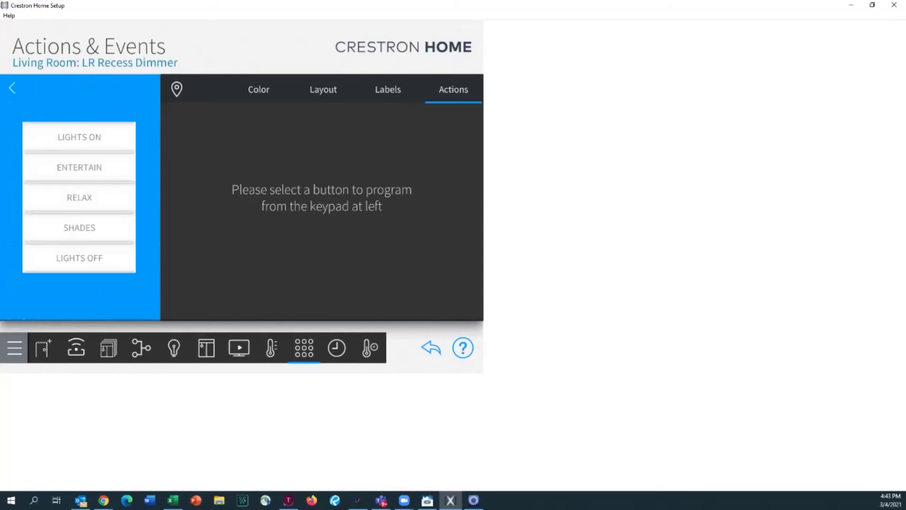
pyautogui.click(79, 227)
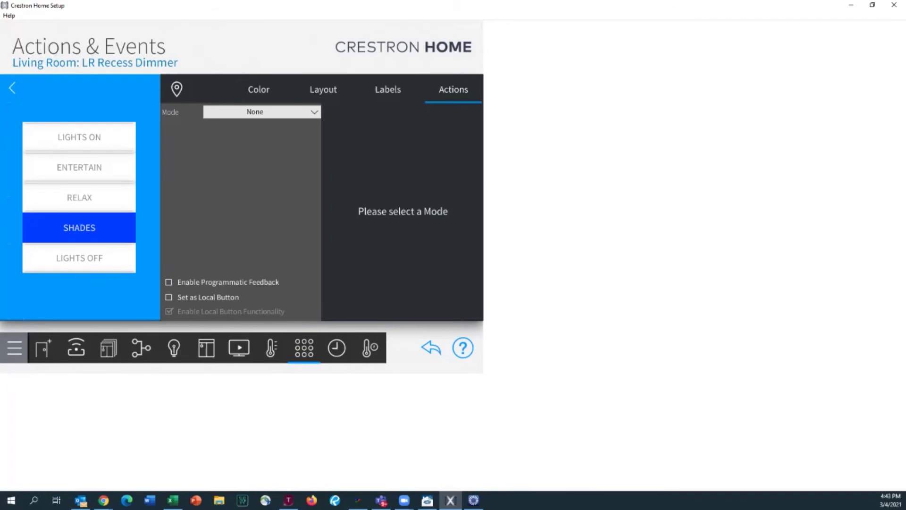
pyautogui.click(261, 112)
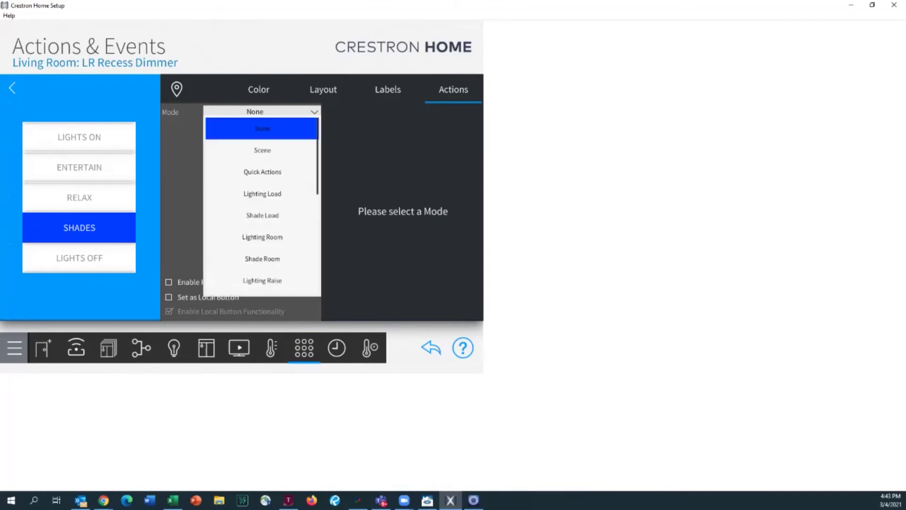
pyautogui.click(263, 215)
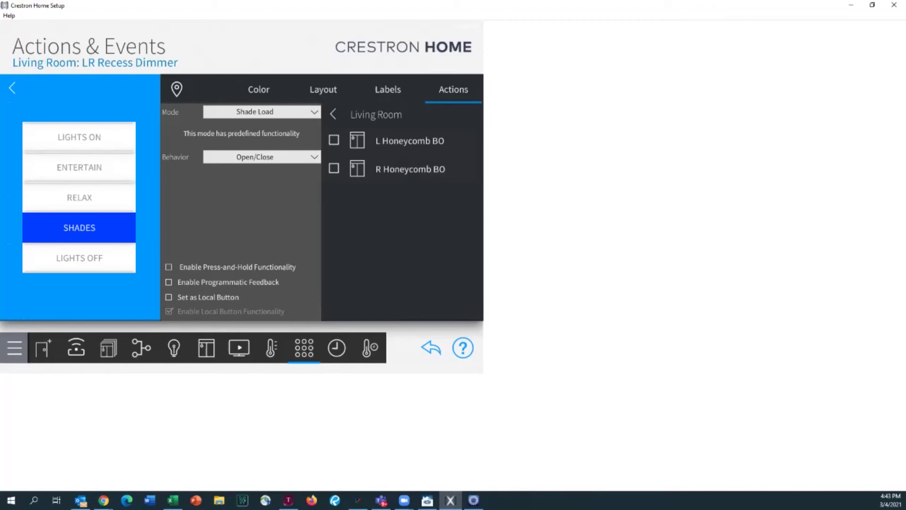
pyautogui.click(169, 267)
pyautogui.click(335, 139)
pyautogui.click(335, 168)
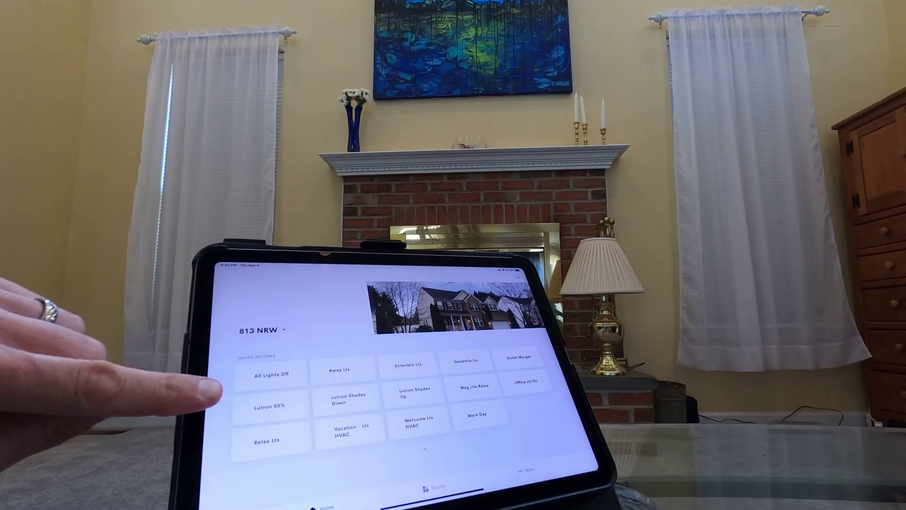
# Step: Run the Lutron 50% quick action from the iPad home screen
pyautogui.click(255, 405)
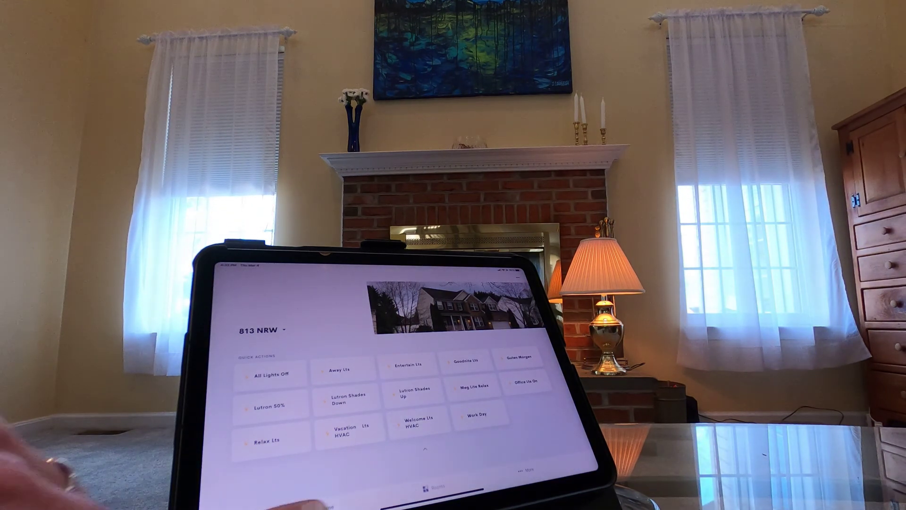
# Step: On the Living Room Lights page, dim the RA2 Lamp to off, bring it back to full, then close the page
pyautogui.click(433, 484)
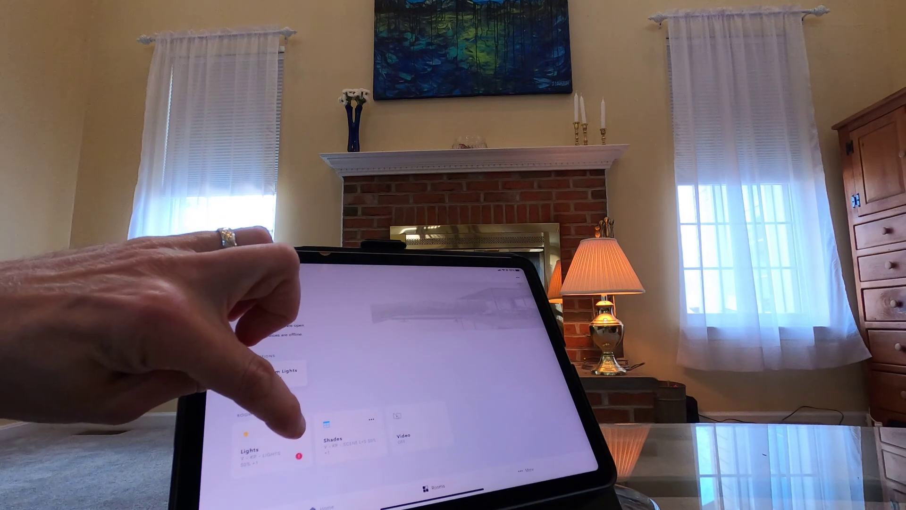
pyautogui.click(292, 432)
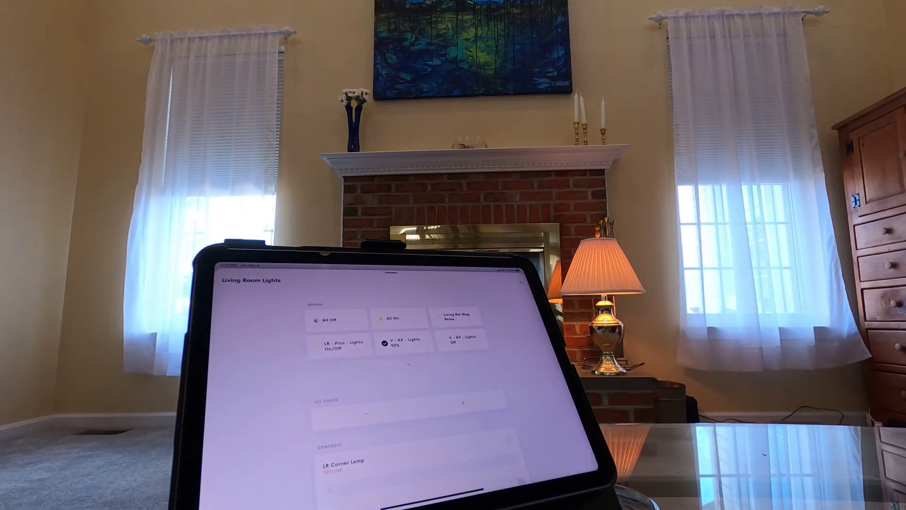
pyautogui.scroll(-4, 279, 469)
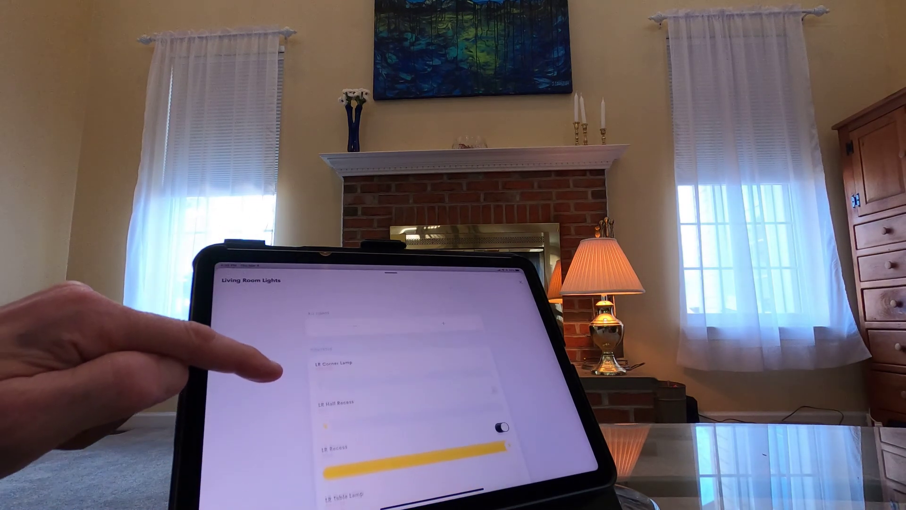
pyautogui.scroll(-3, 281, 373)
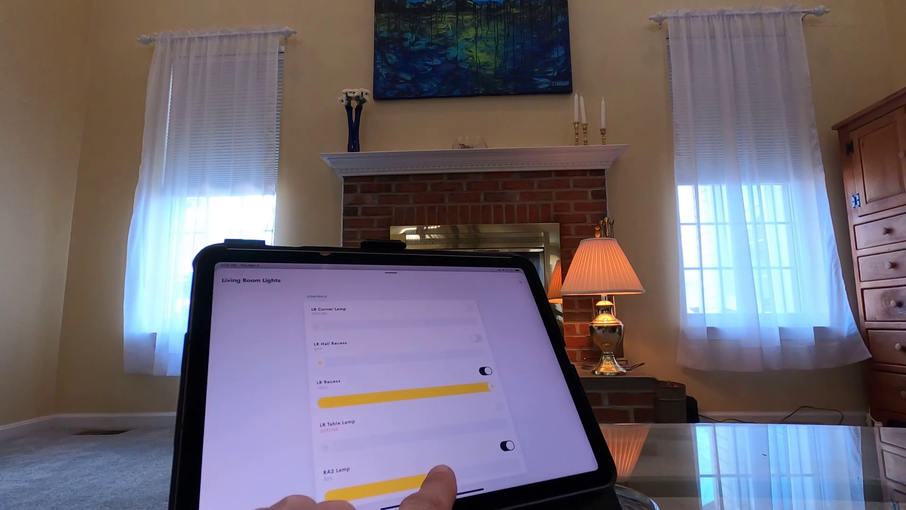
pyautogui.moveTo(440, 472); pyautogui.dragTo(331, 495)
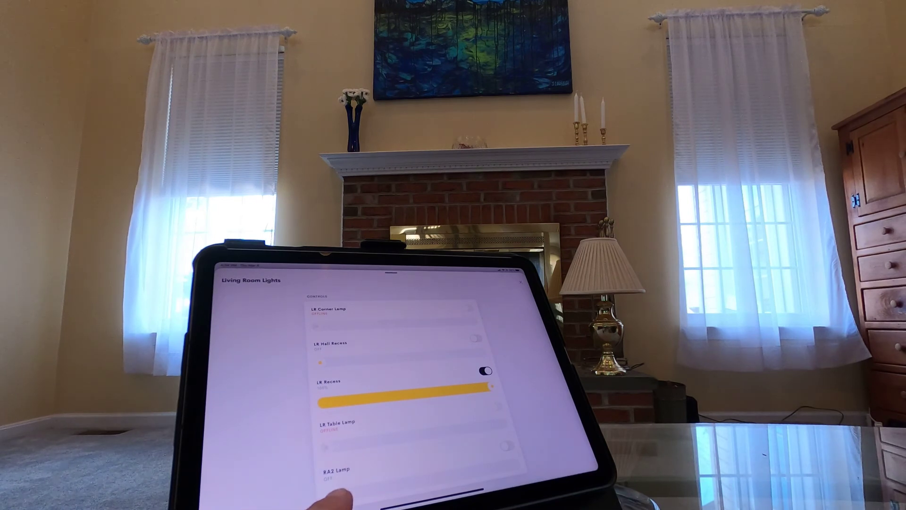
pyautogui.moveTo(328, 494); pyautogui.dragTo(520, 467)
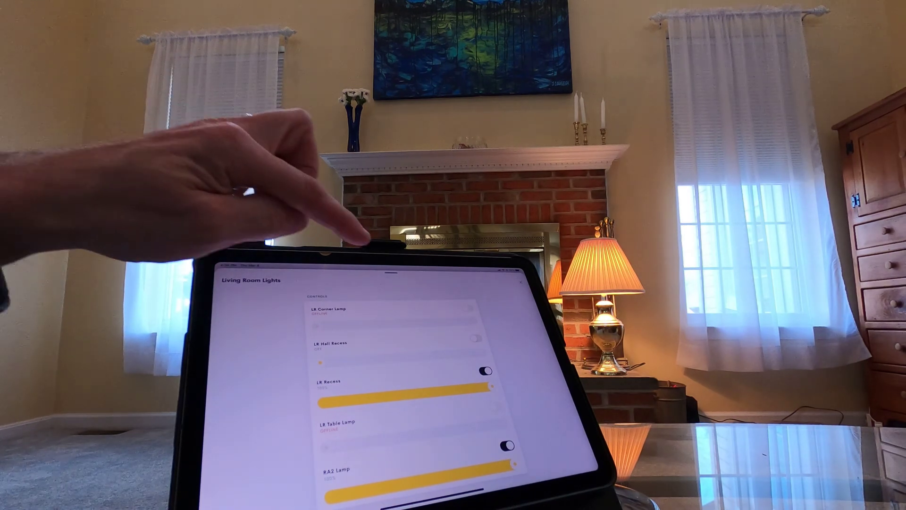
pyautogui.moveTo(388, 275); pyautogui.dragTo(387, 326)
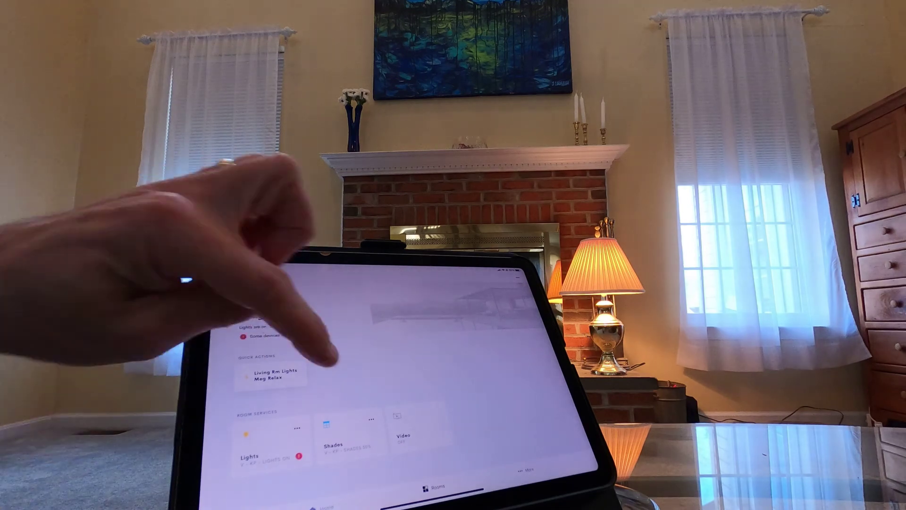
# Step: Open both living-room shades with the All Open shade scene
pyautogui.click(355, 436)
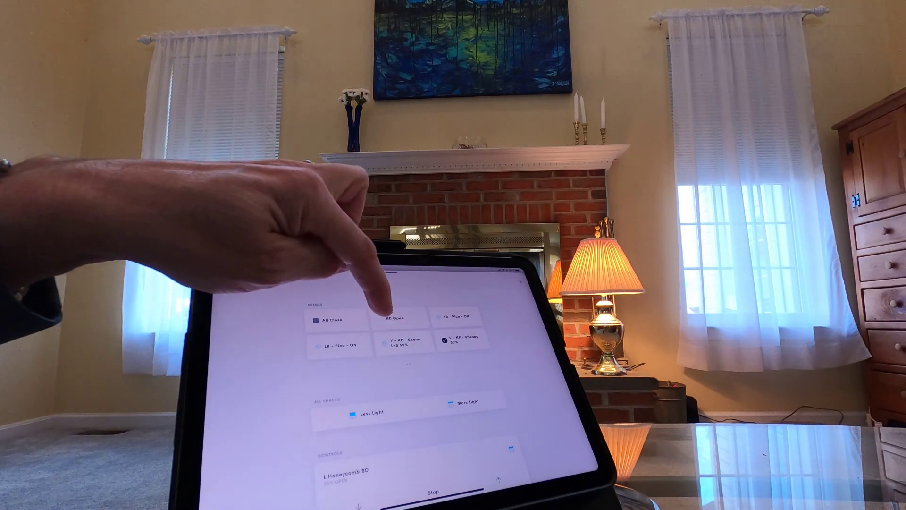
pyautogui.click(392, 317)
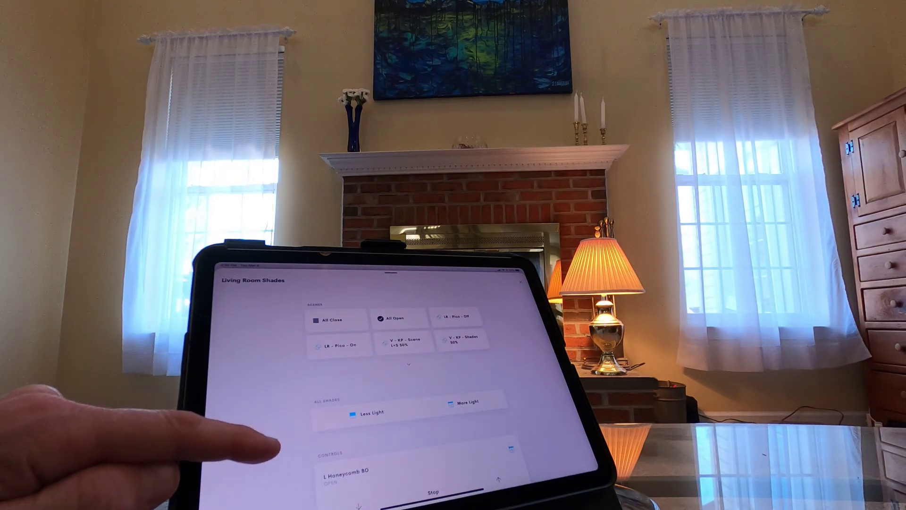
pyautogui.scroll(-3, 406, 378)
# Step: Lower L and R Honeycomb BO slightly, raise them fully again, then recall V - KP - Scene L+S 50%
pyautogui.click(349, 431)
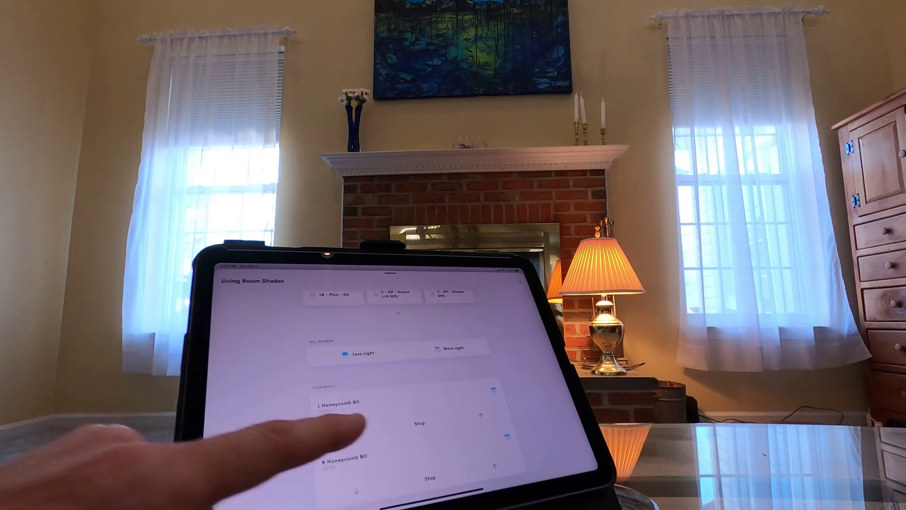
pyautogui.click(420, 422)
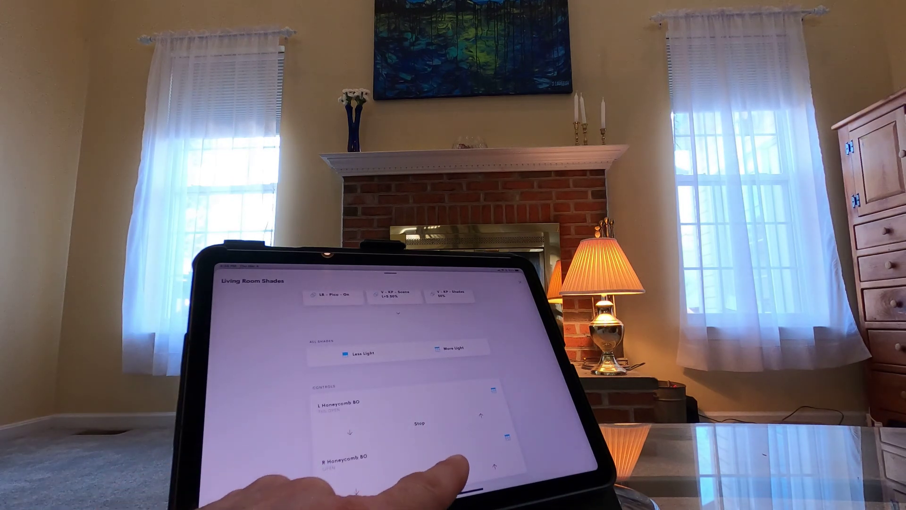
pyautogui.click(430, 477)
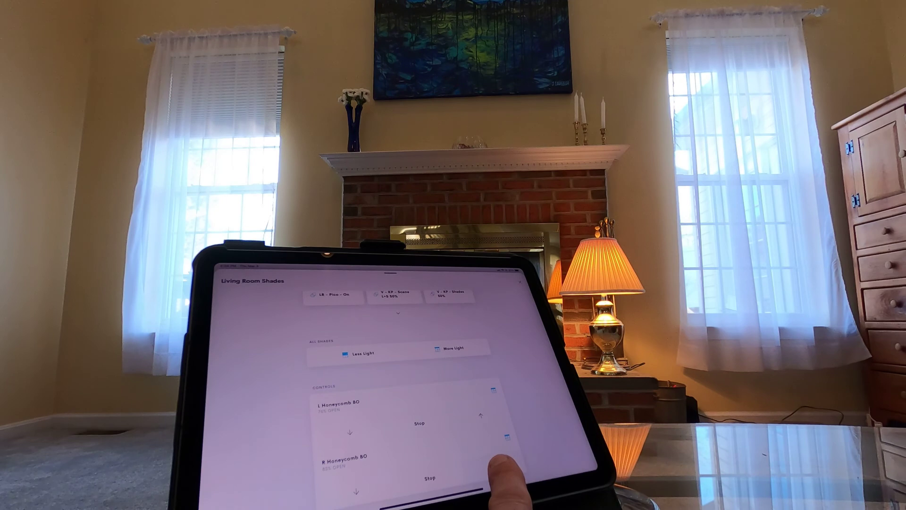
pyautogui.click(495, 468)
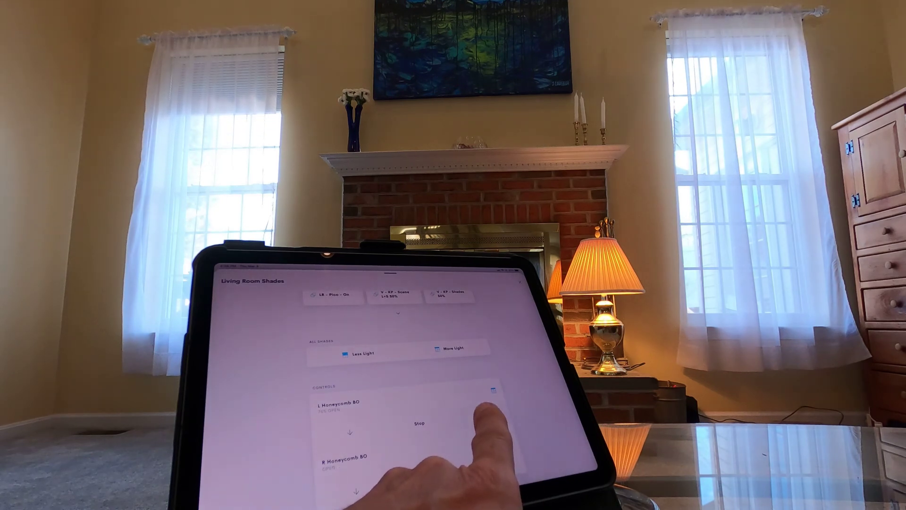
pyautogui.click(481, 415)
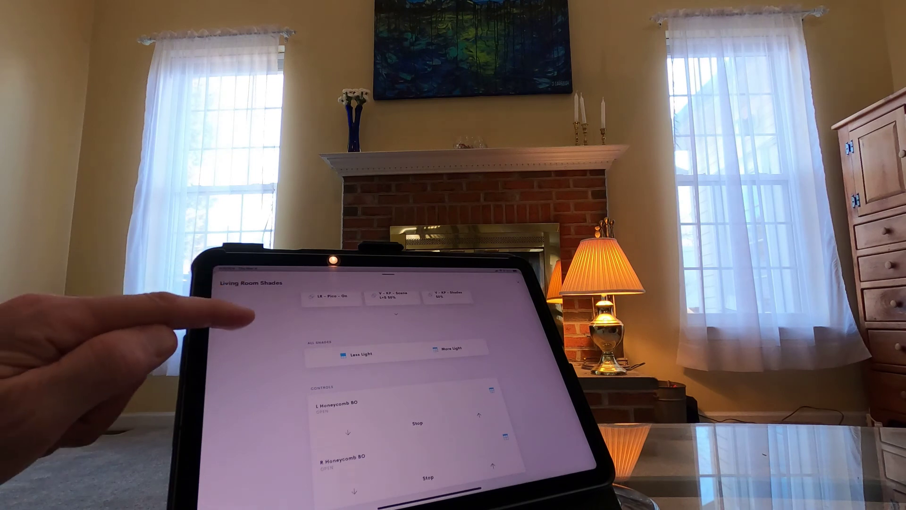
pyautogui.scroll(3, 242, 308)
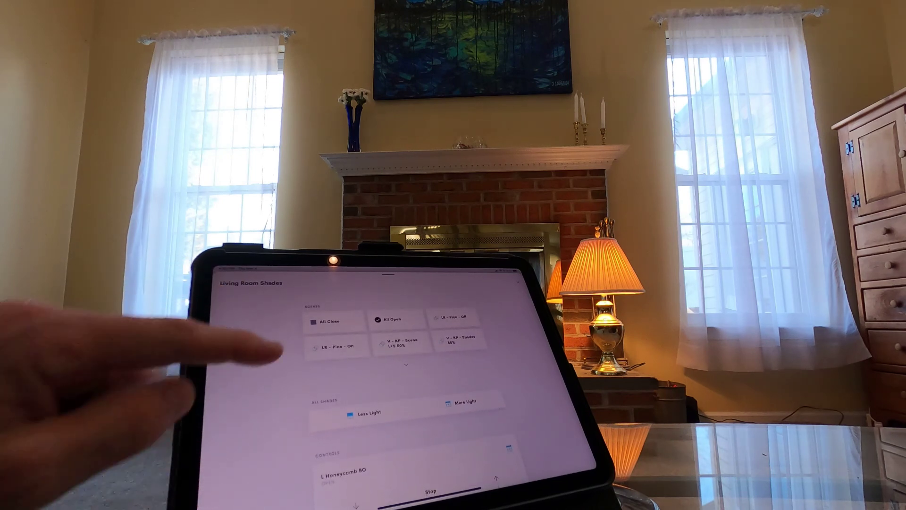
pyautogui.click(391, 346)
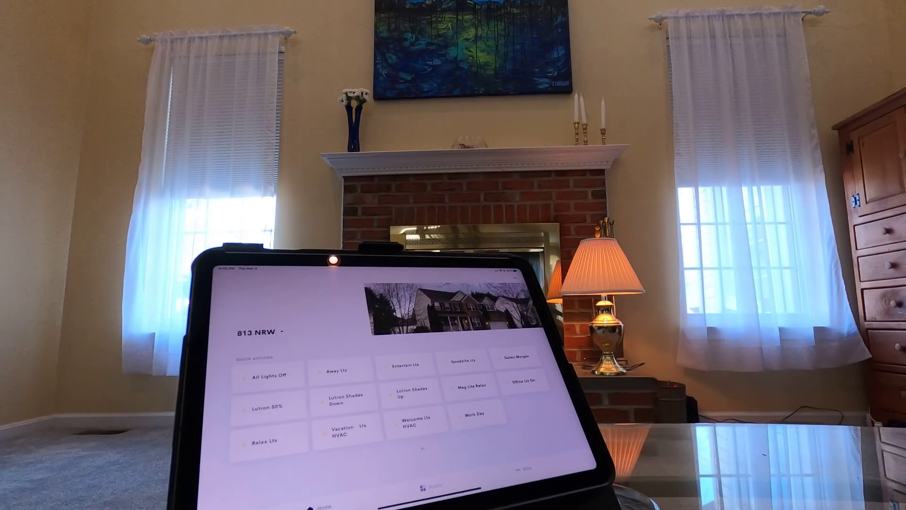
# Step: Run the Lutron Shades Down quick action from the 813 NRW home screen
pyautogui.click(337, 397)
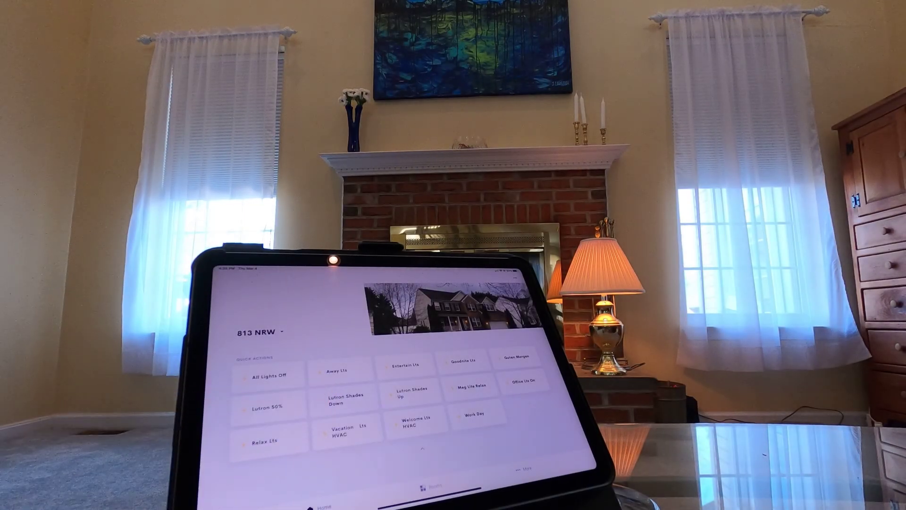